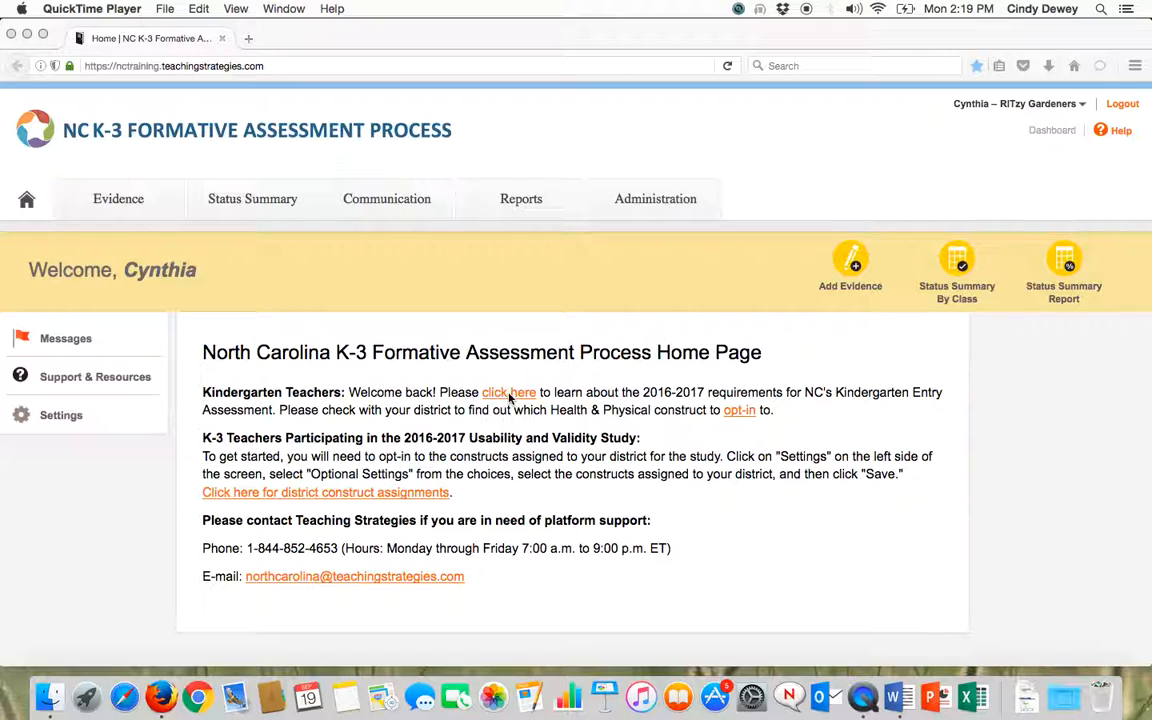
Review the required constructs table in the 2016-2017 Kindergarten Entry Assessment requirements document and close the document
click(509, 395)
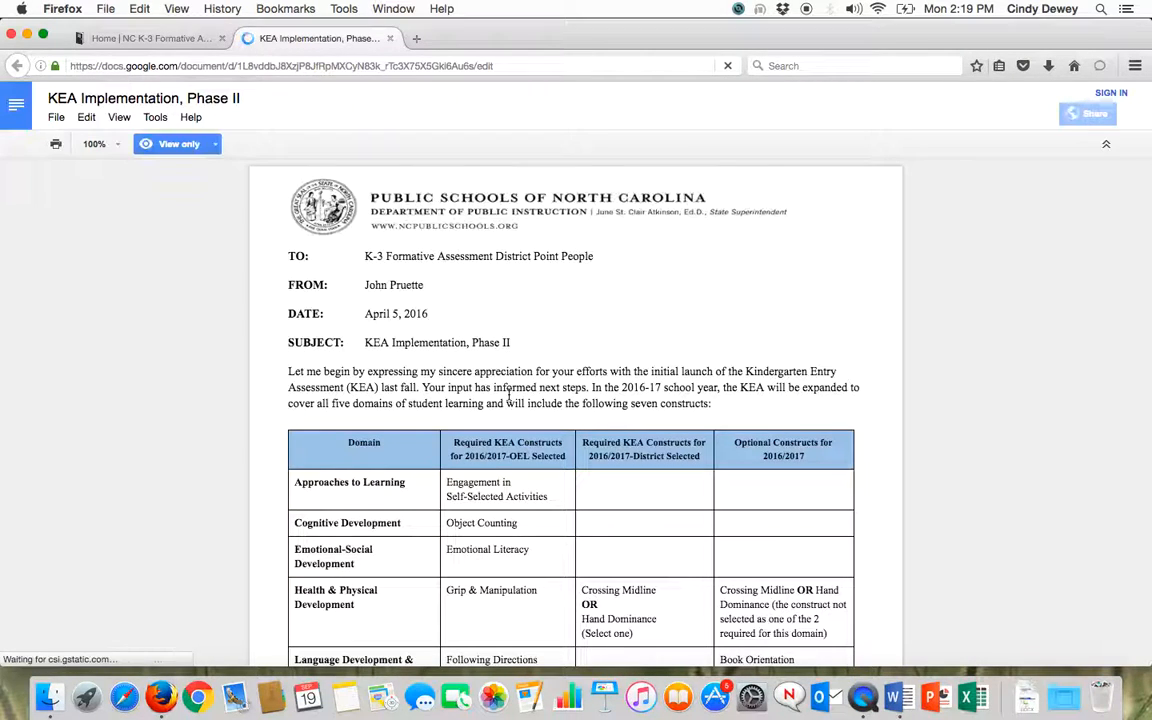
scroll(509, 393, down, 1)
scroll(505, 394, down, 2)
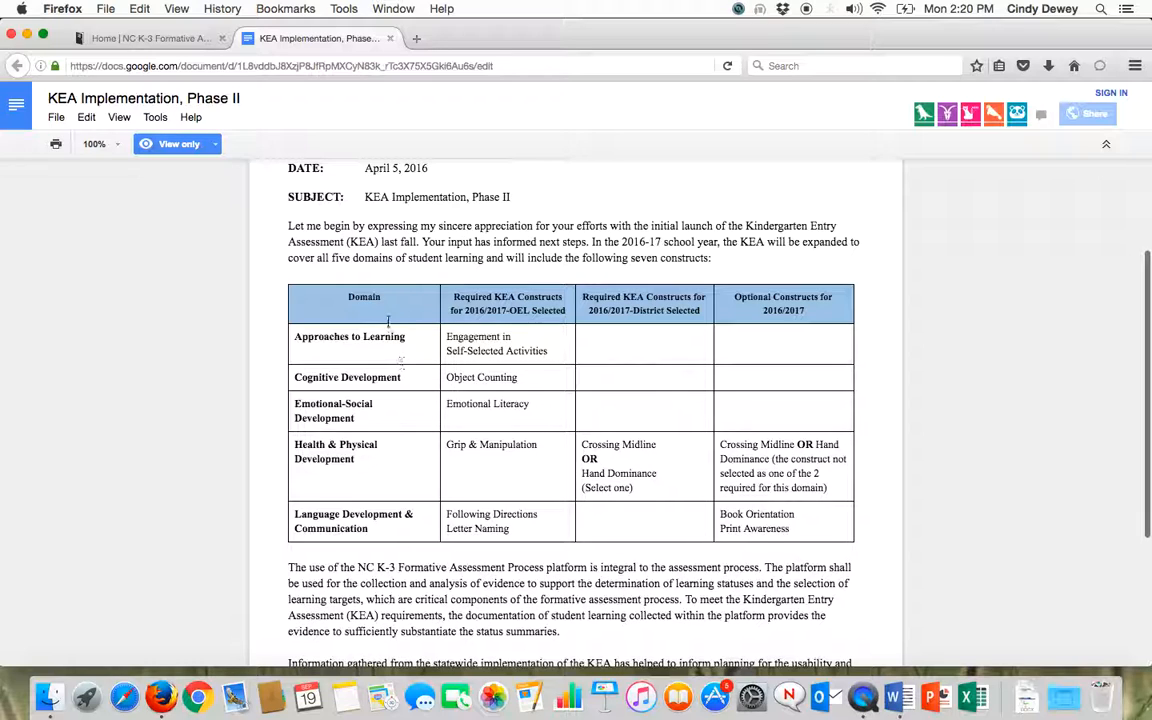
click(389, 38)
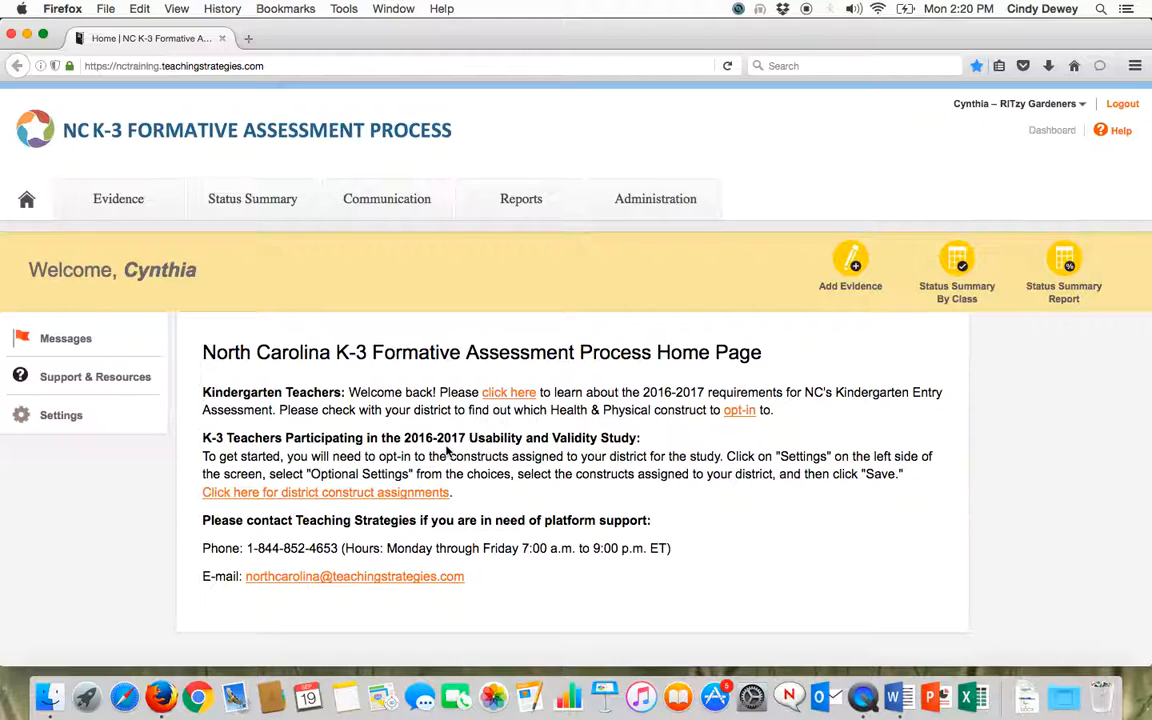
Review the district construct assignments for the Usability & Validity Study and close the document
click(309, 494)
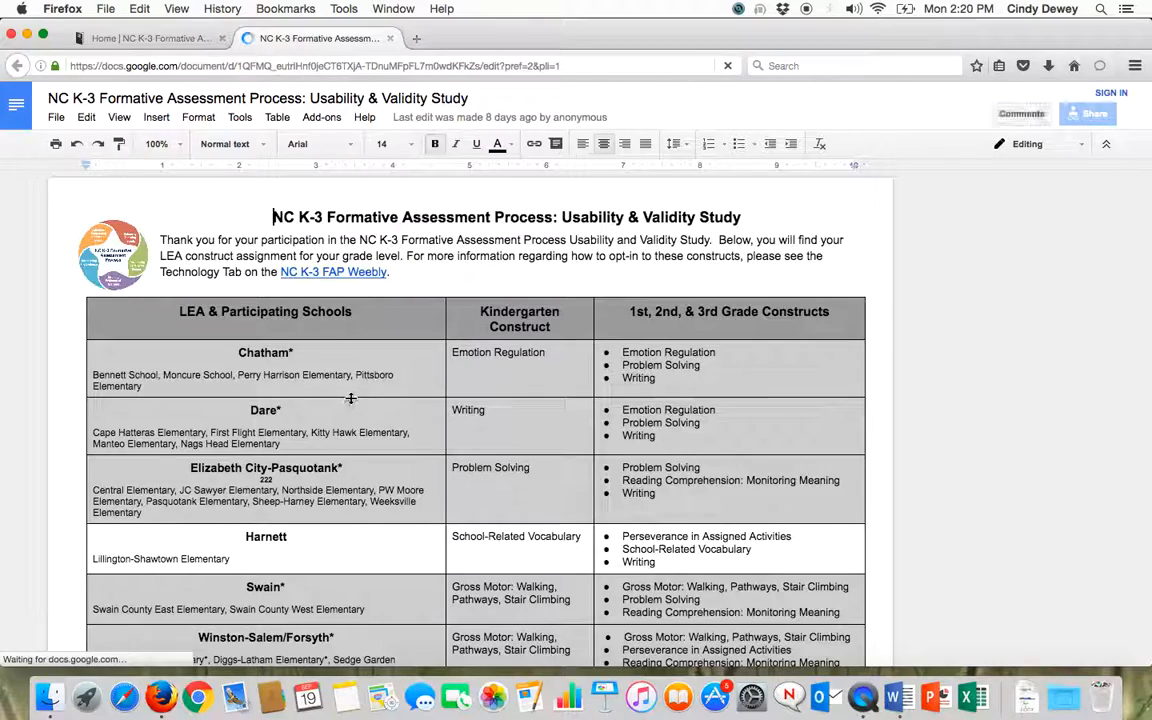
scroll(351, 391, down, 3)
scroll(351, 393, down, 1)
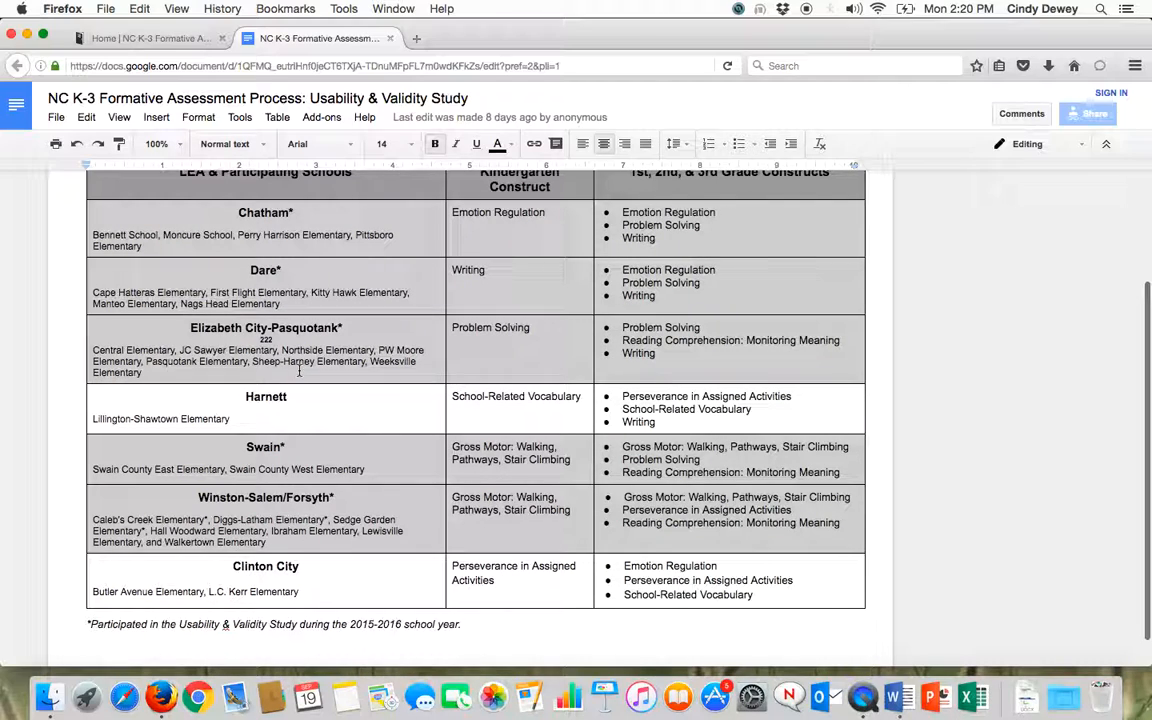
scroll(450, 330, up, 1)
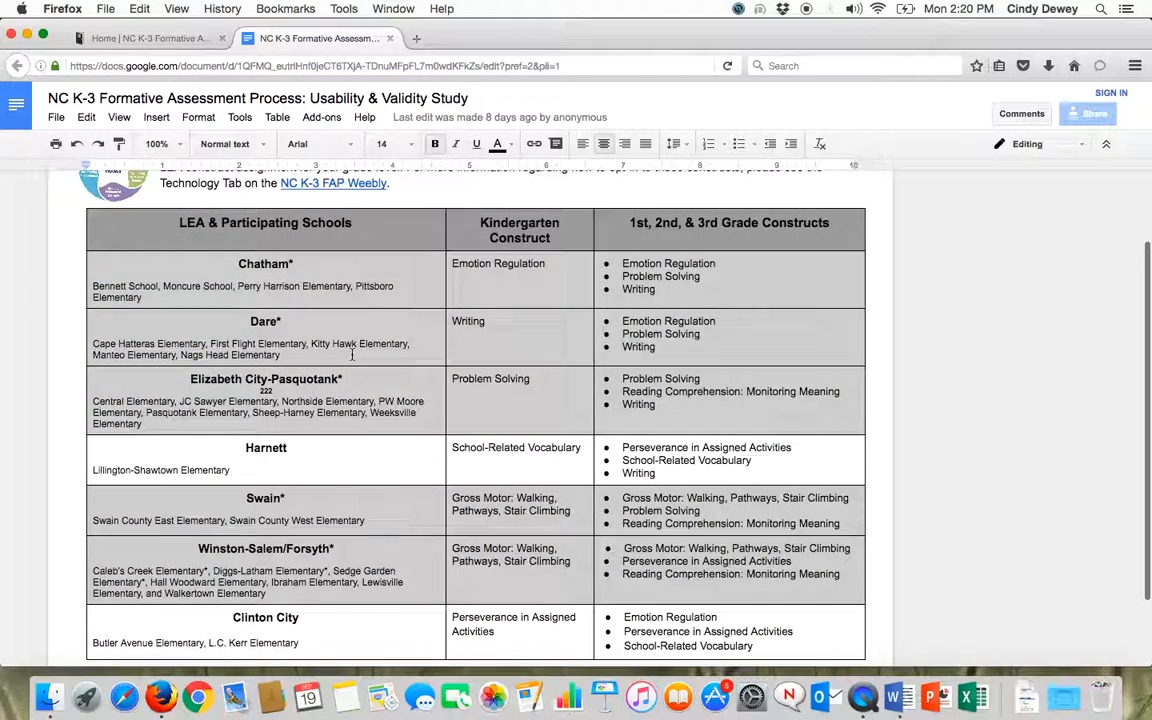
scroll(650, 295, down, 1)
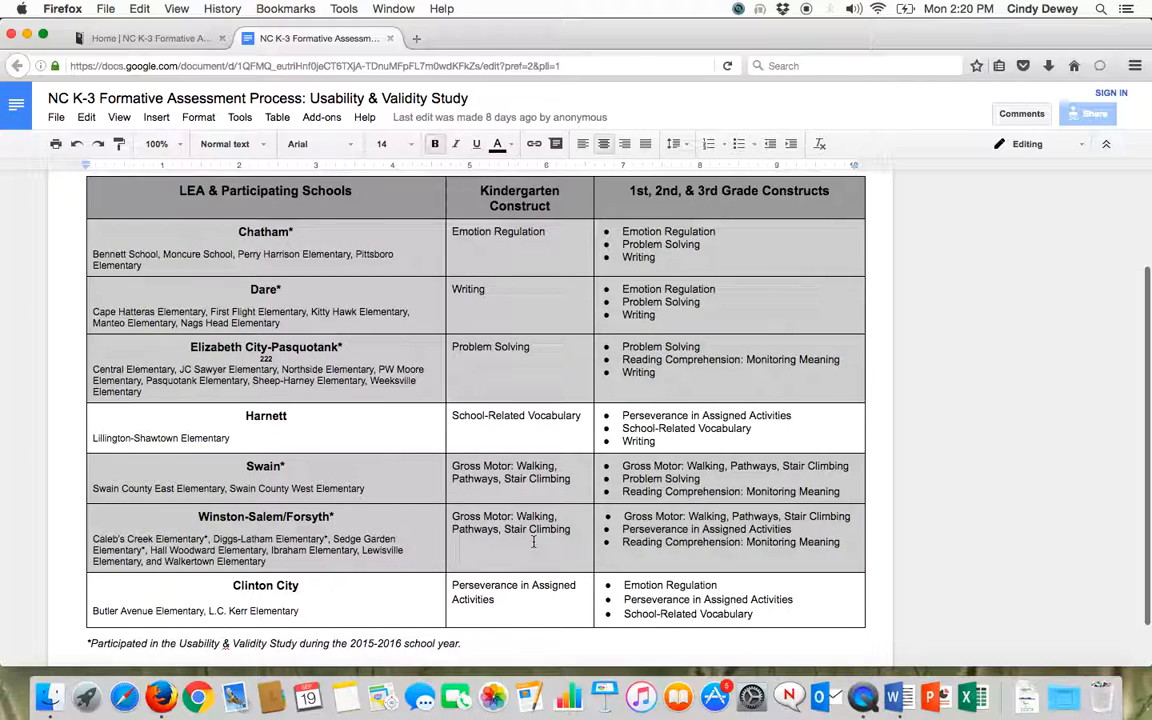
scroll(534, 541, up, 3)
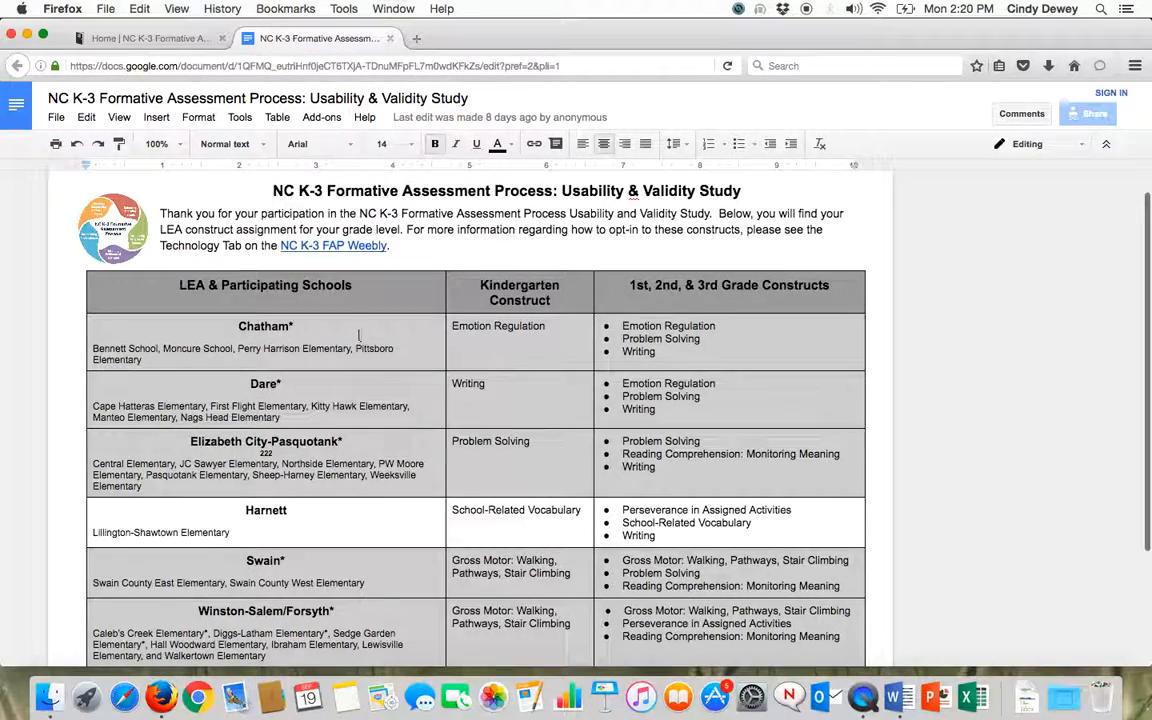
click(391, 39)
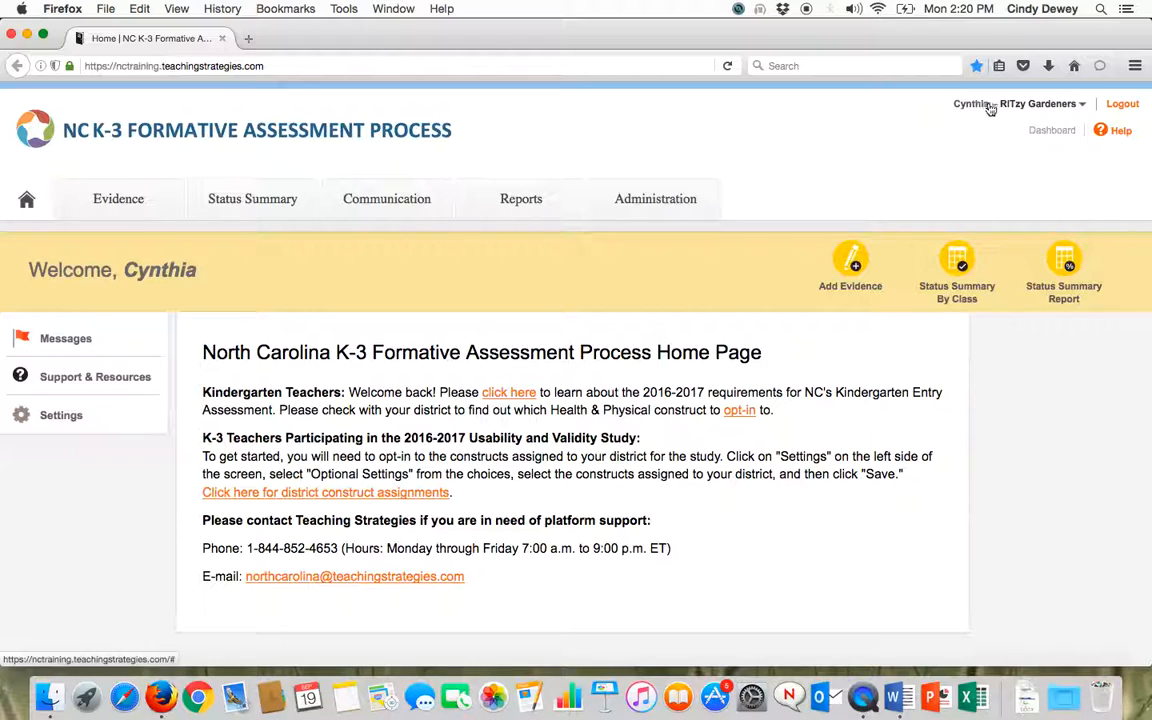
Switch from the current class to the Sandbox environment
click(1083, 105)
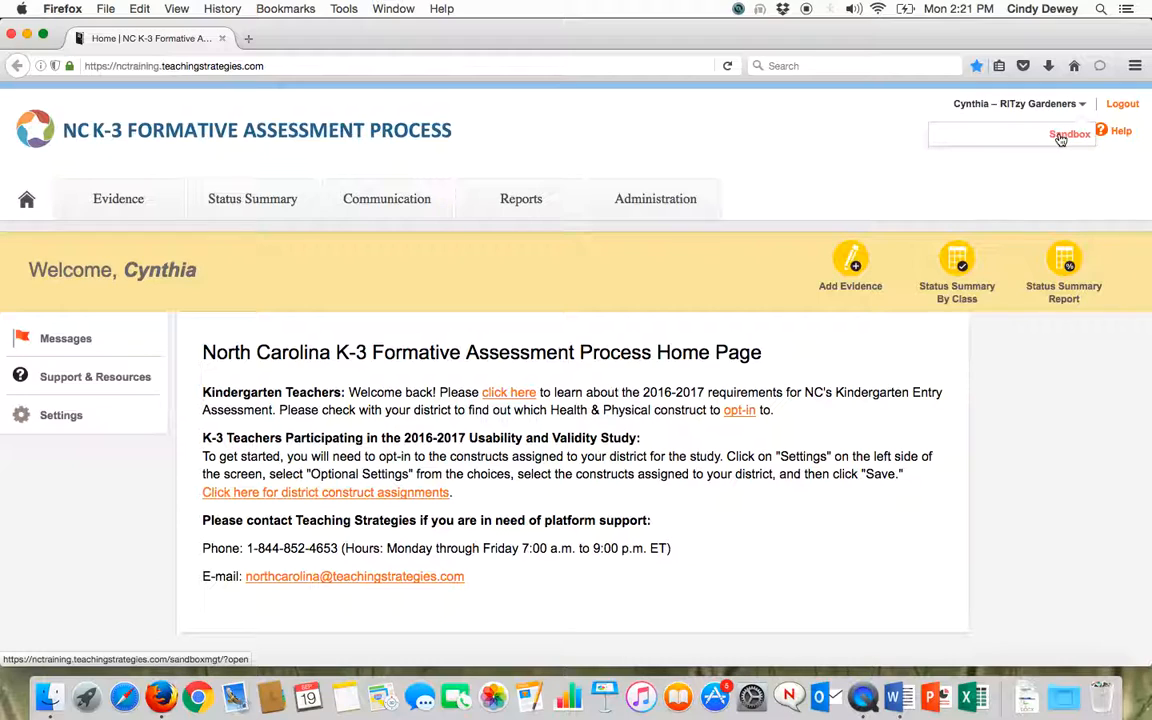
click(1060, 139)
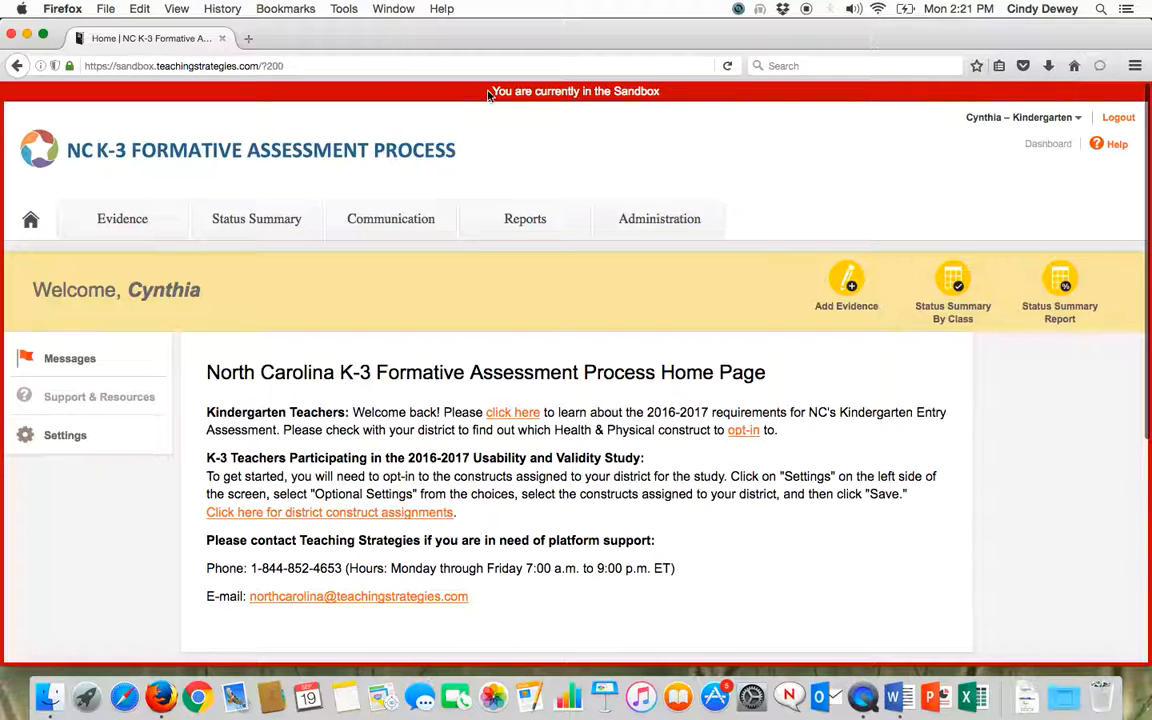
scroll(532, 141, down, 1)
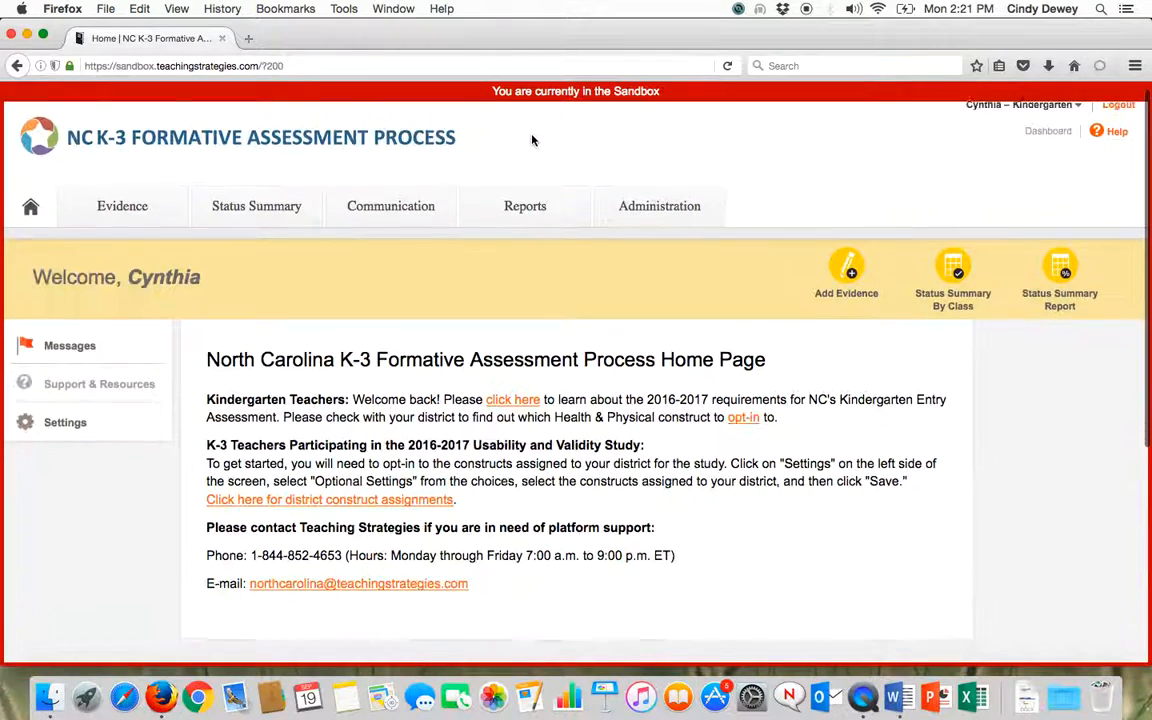
scroll(532, 140, up, 1)
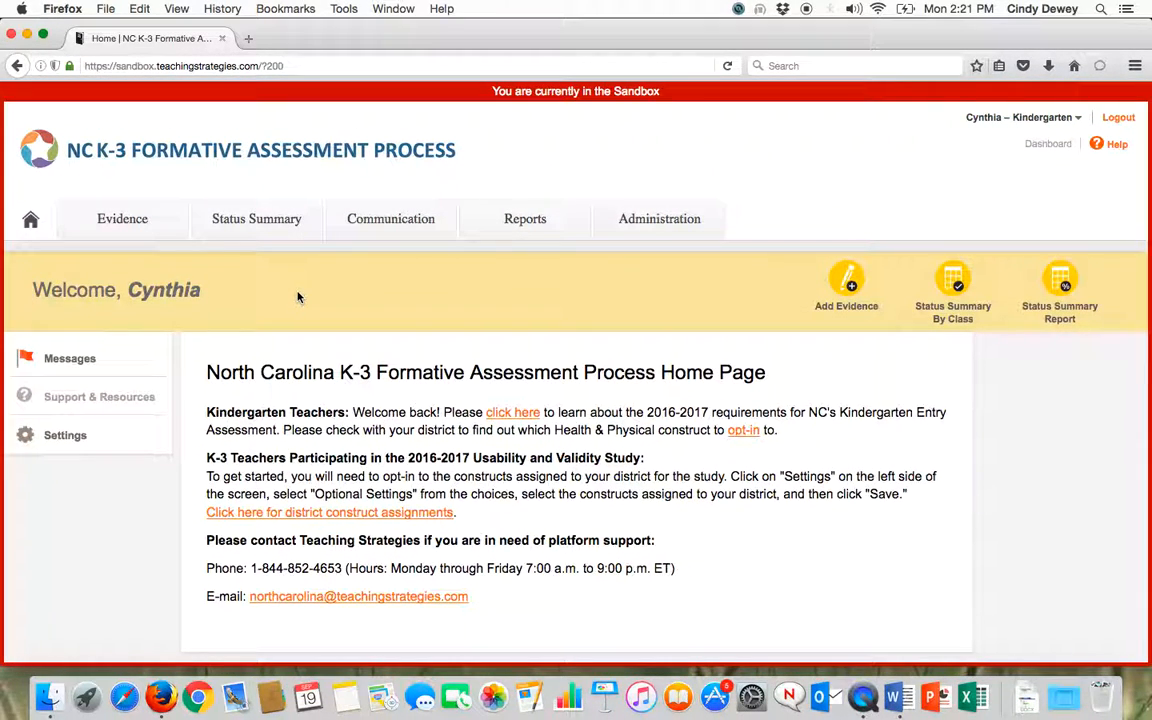
Start a new evidence entry for the first listed child with the evidence date 09/19/2016
click(120, 222)
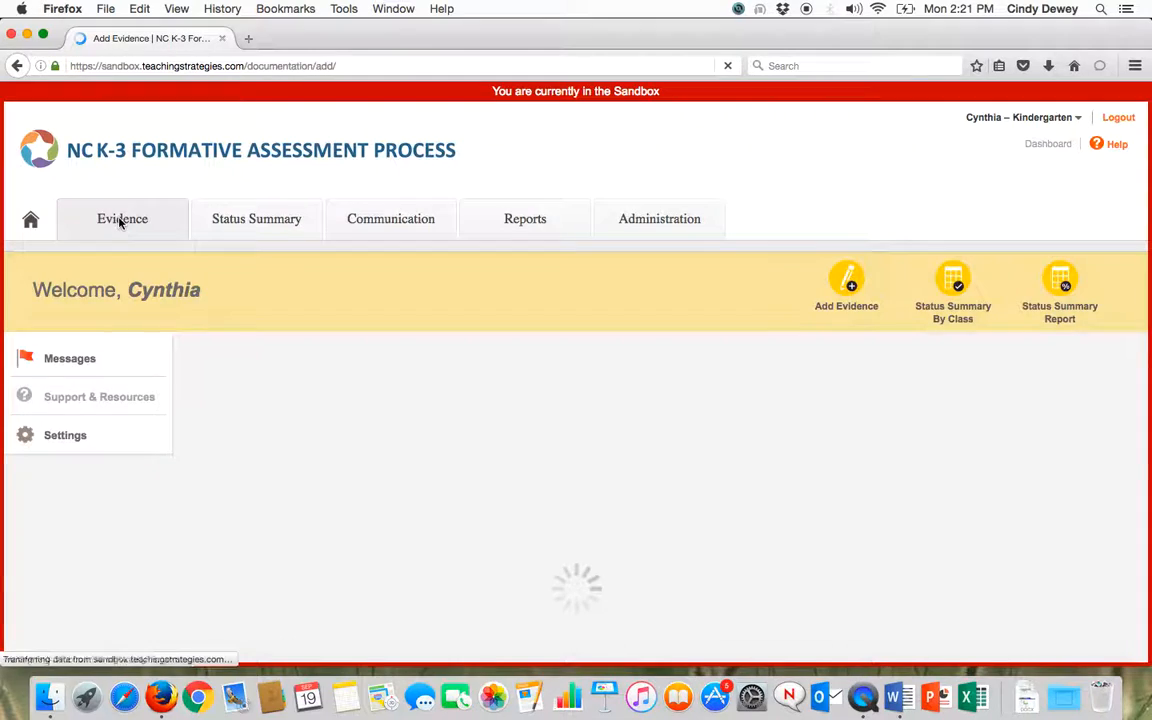
scroll(368, 386, down, 1)
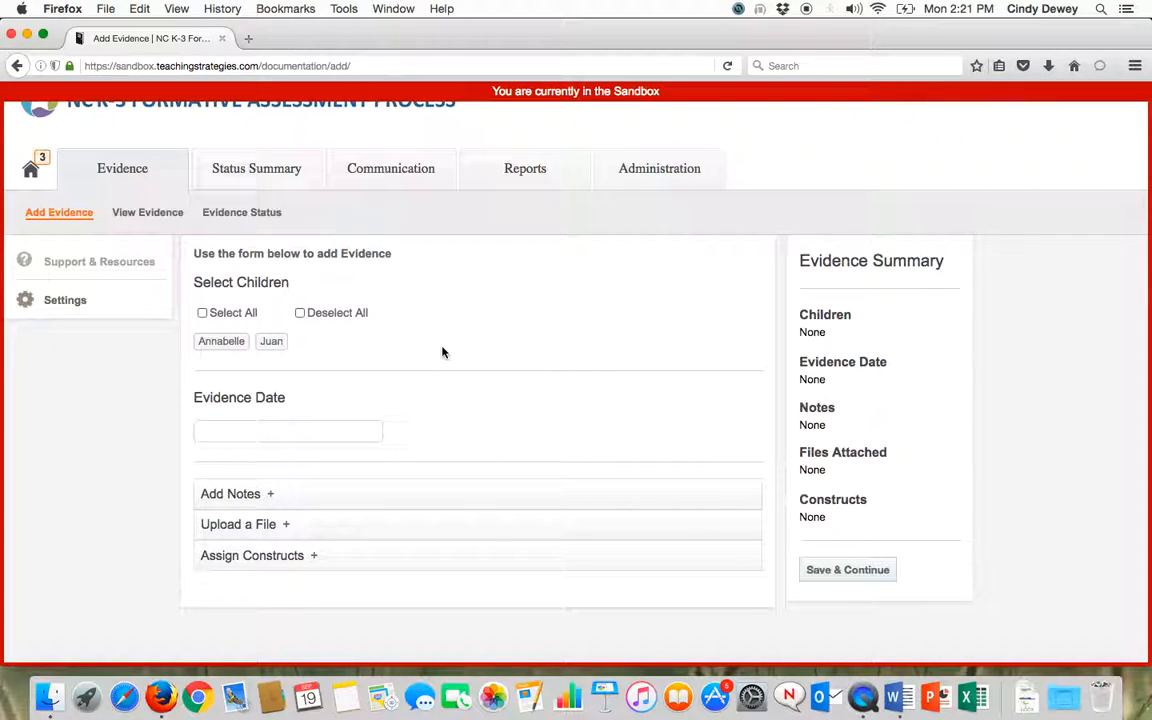
scroll(443, 352, down, 1)
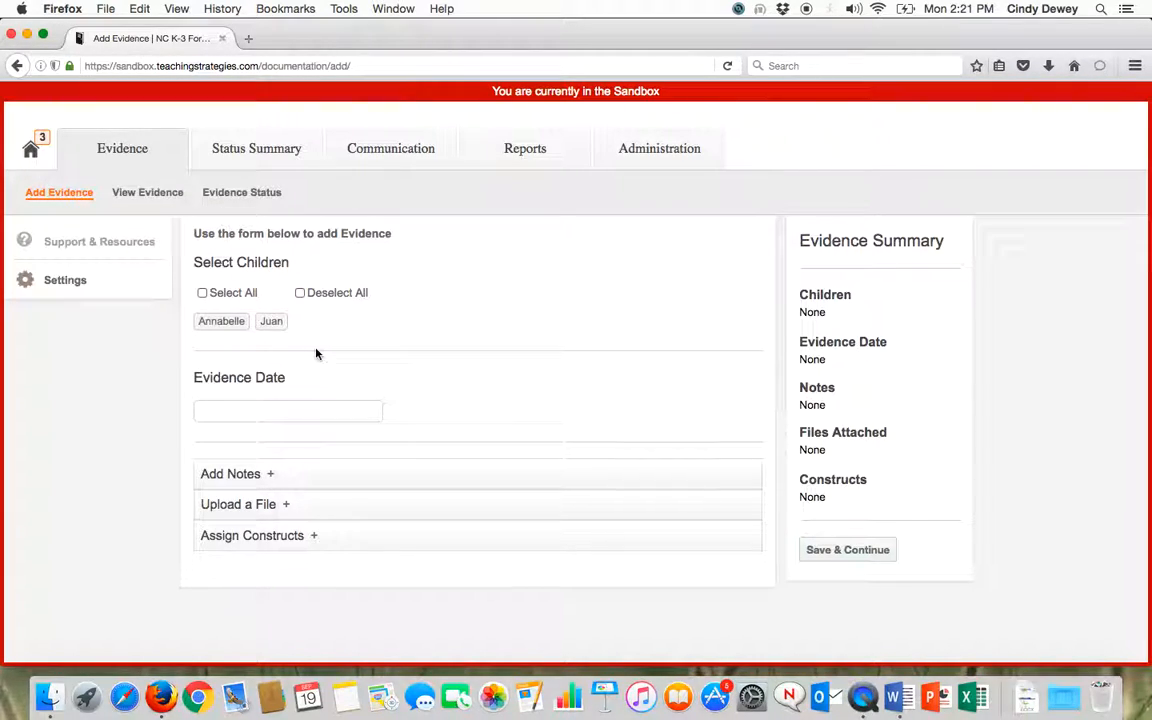
click(221, 323)
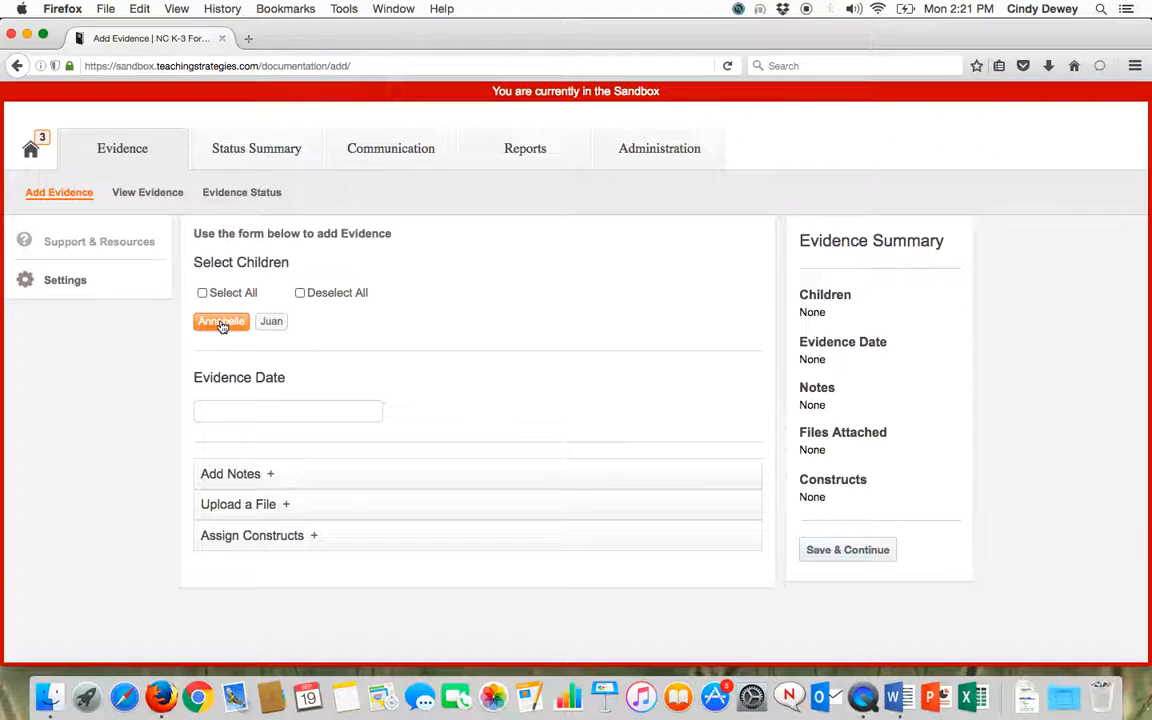
click(221, 322)
click(212, 410)
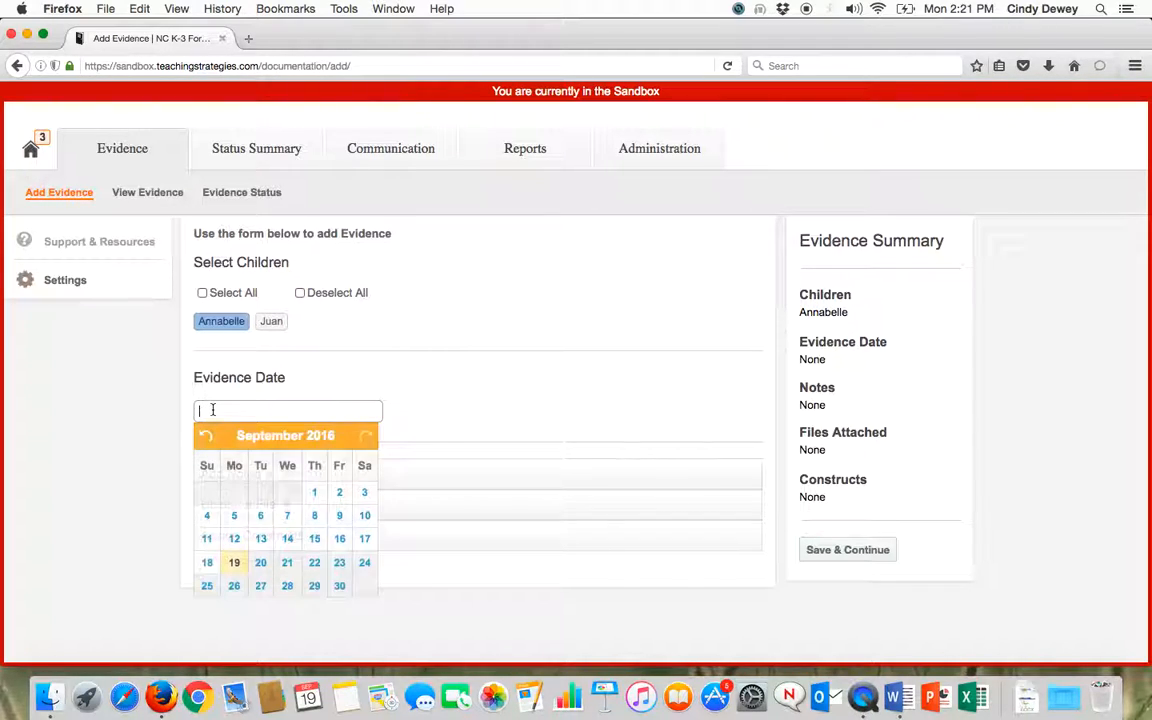
click(234, 564)
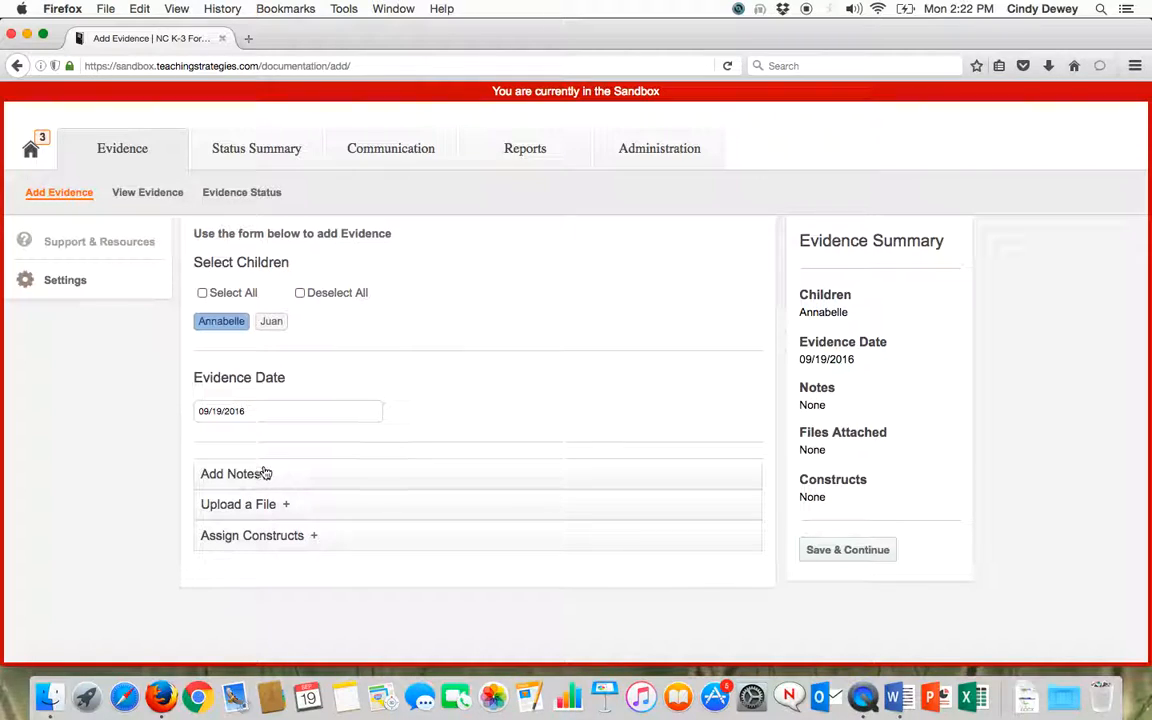
Add the note "test note" to the evidence entry
click(270, 477)
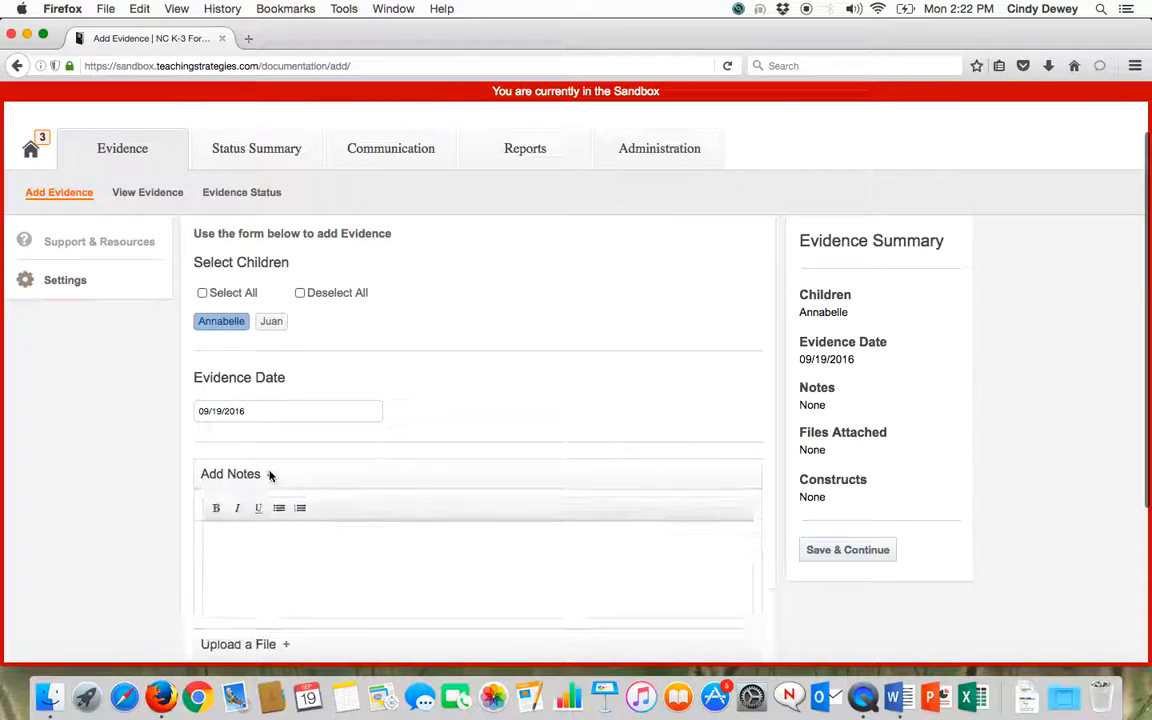
scroll(270, 476, down, 3)
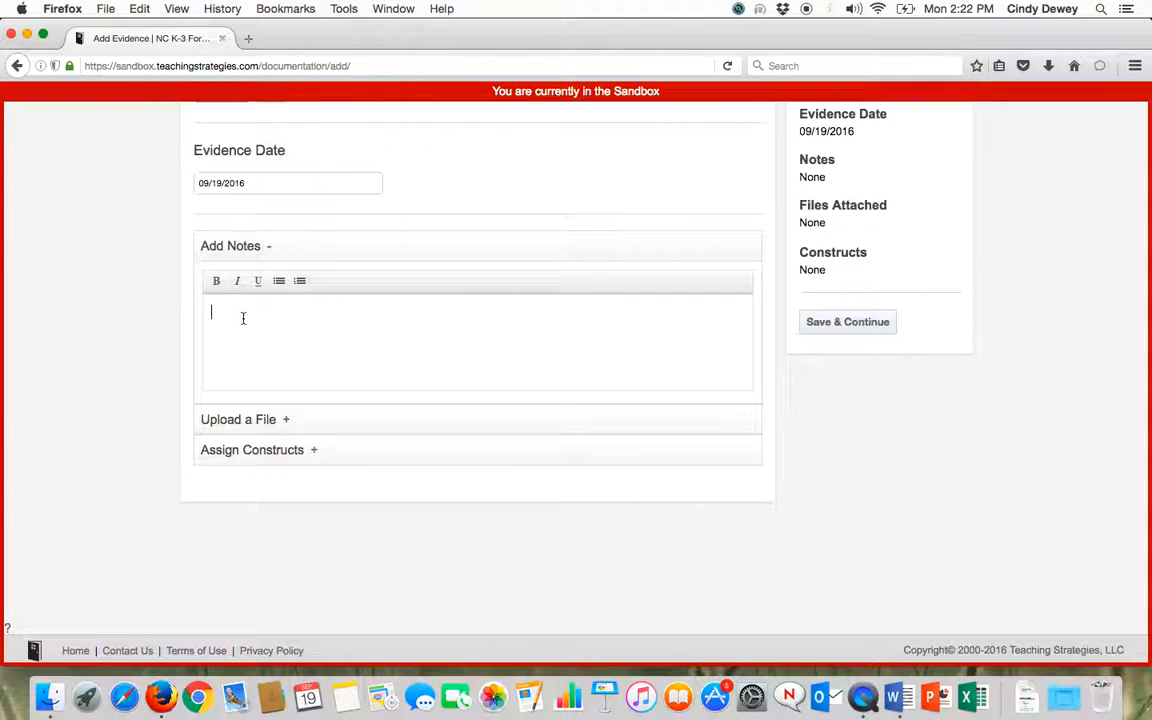
text(test note)
Look at the evidence form's file upload section and check the entered note again
click(287, 421)
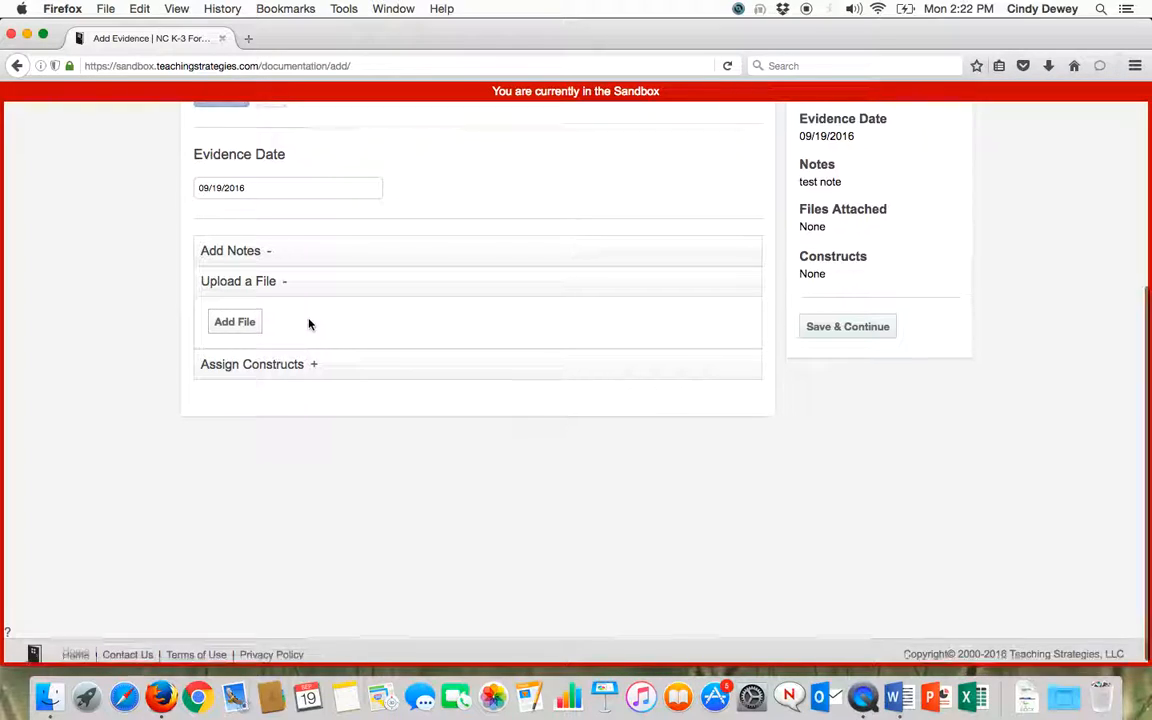
scroll(309, 324, up, 1)
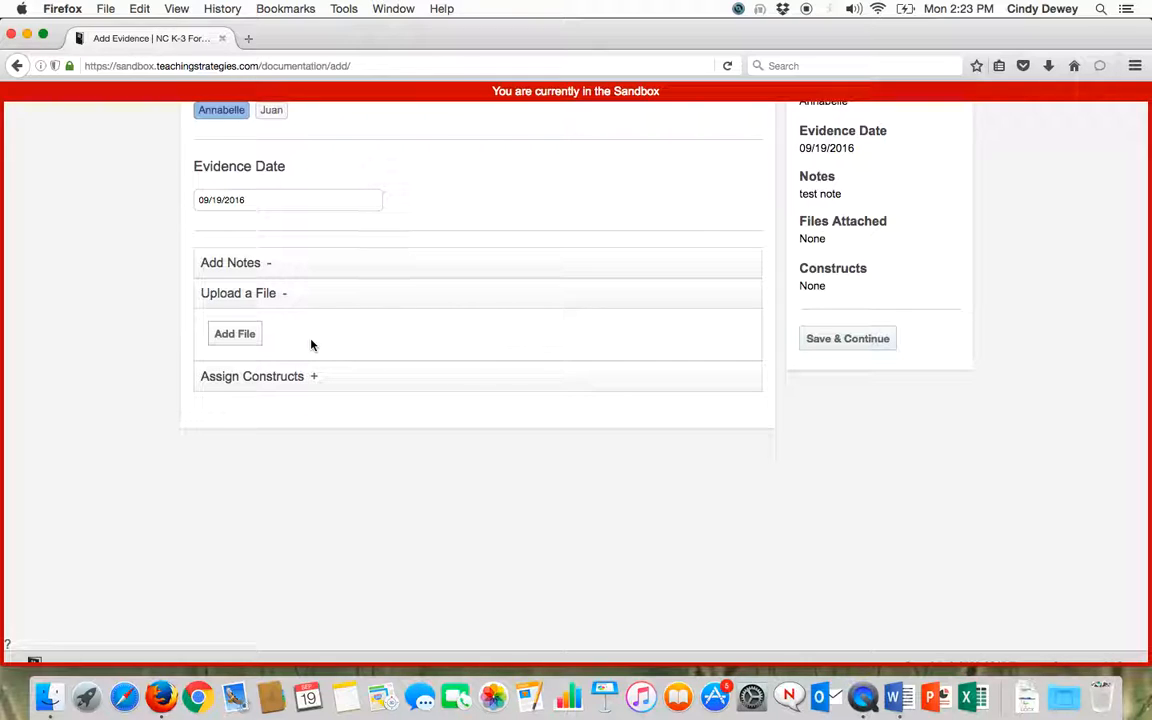
click(270, 263)
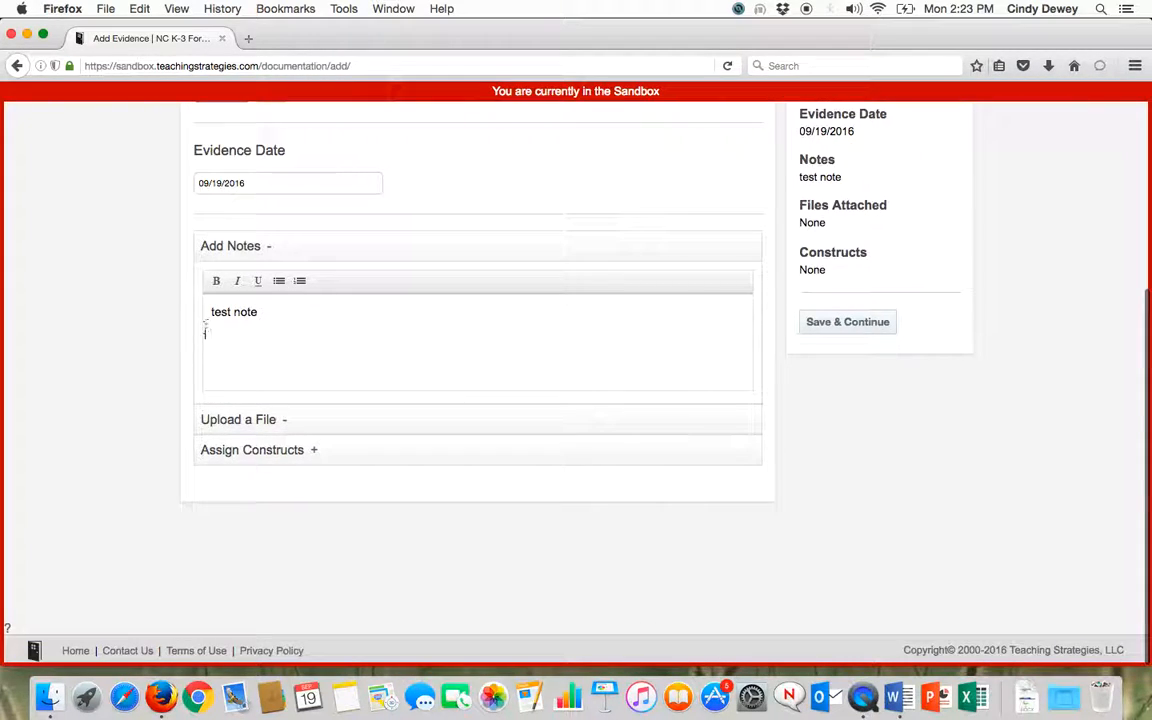
click(286, 422)
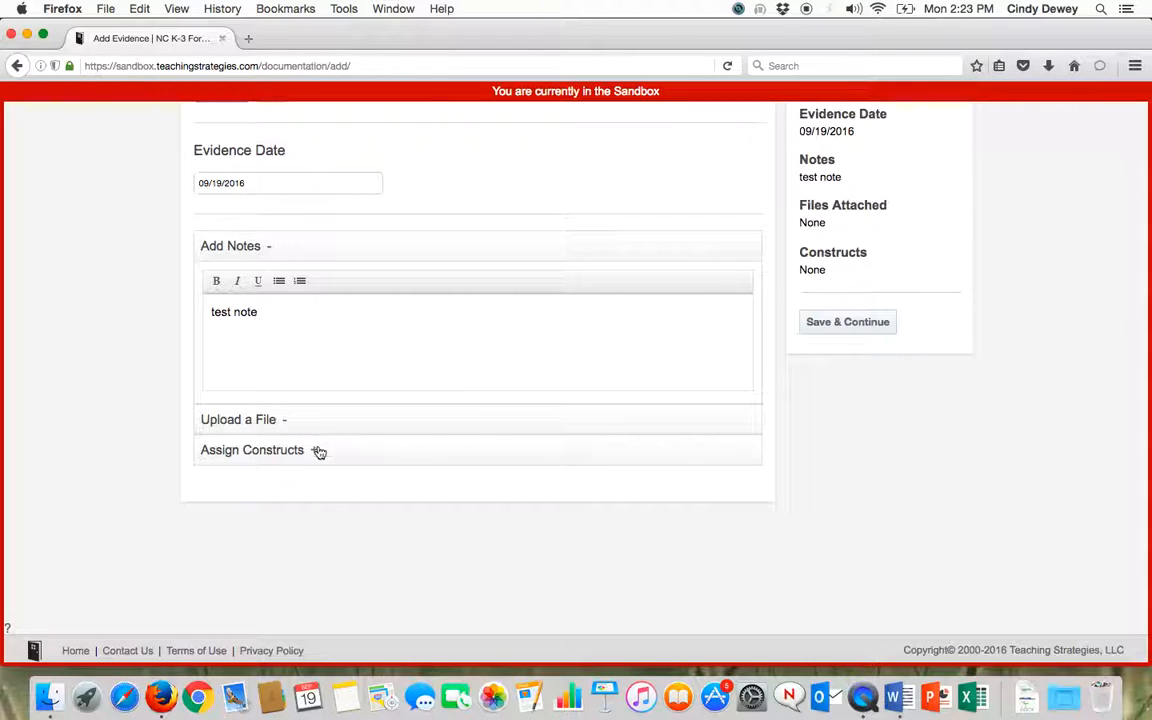
Assign construct 11. Following Directions under Language Development and Communication to the evidence and save to continue
click(316, 454)
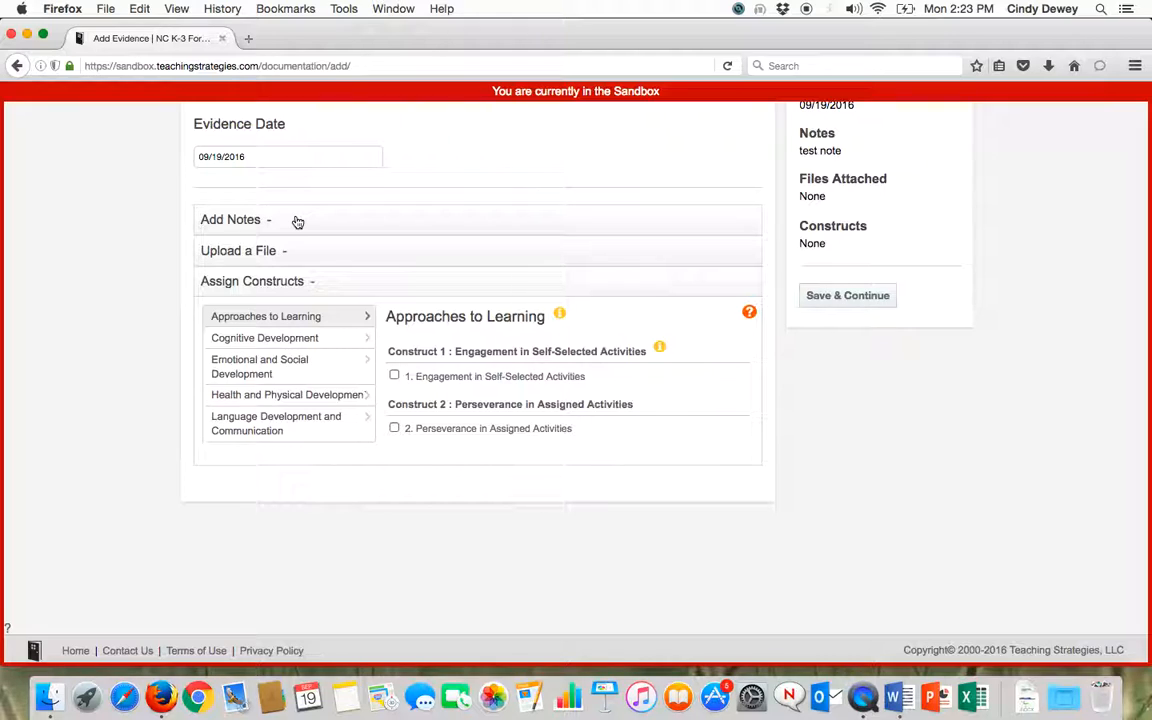
click(272, 430)
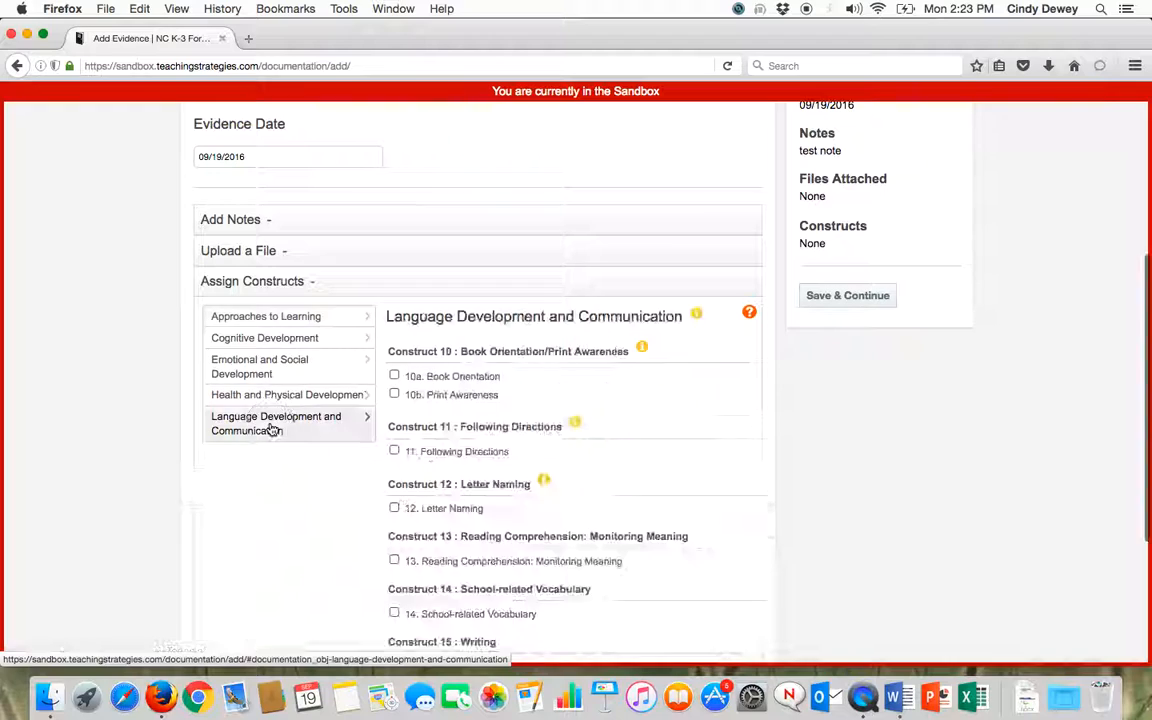
click(394, 452)
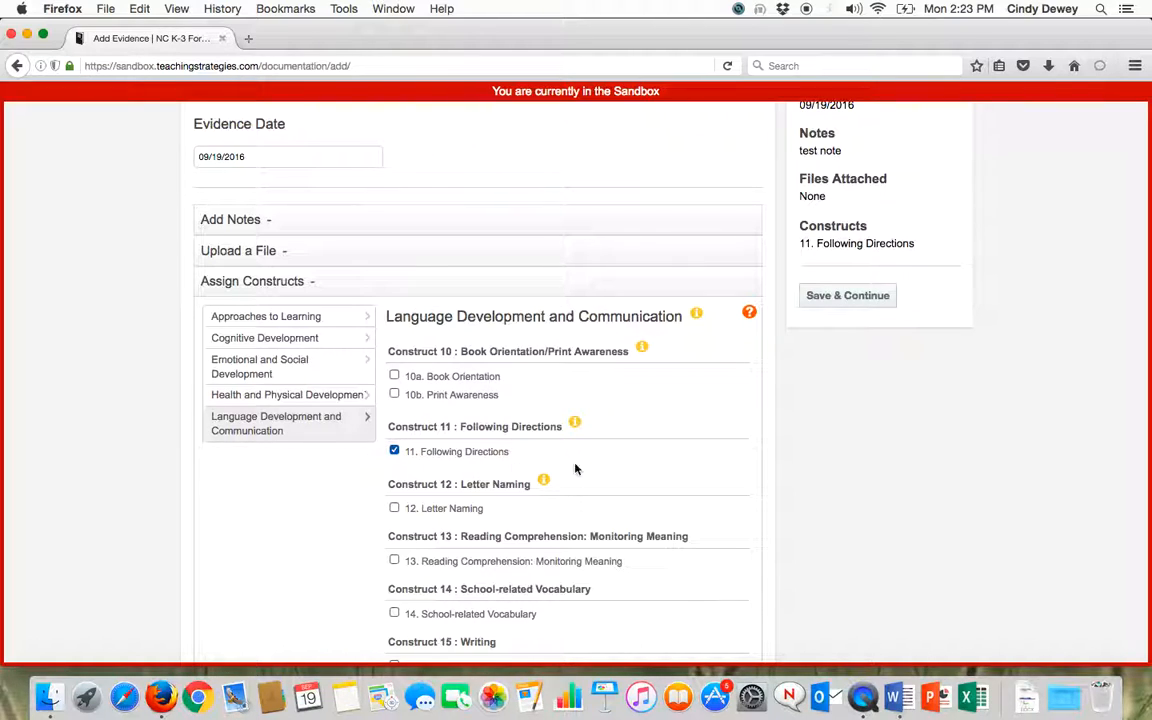
click(825, 297)
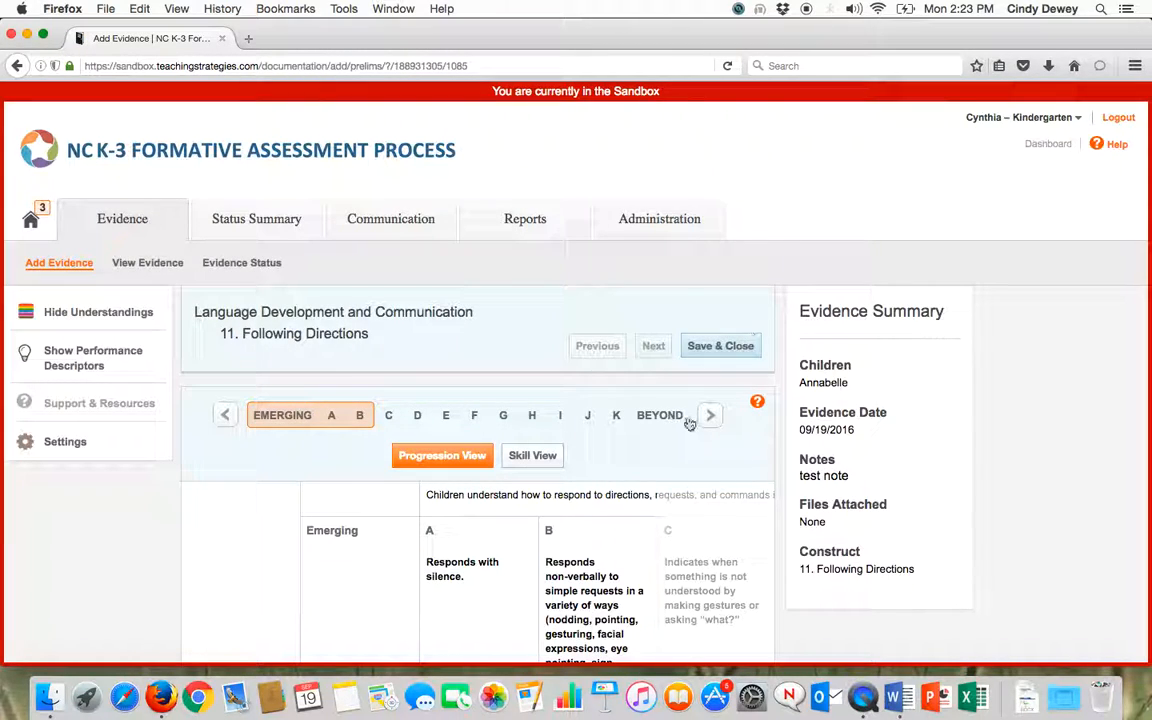
Place the child at level G of the Following Directions progression, then save and close the evidence entry
scroll(687, 428, down, 1)
scroll(687, 428, down, 2)
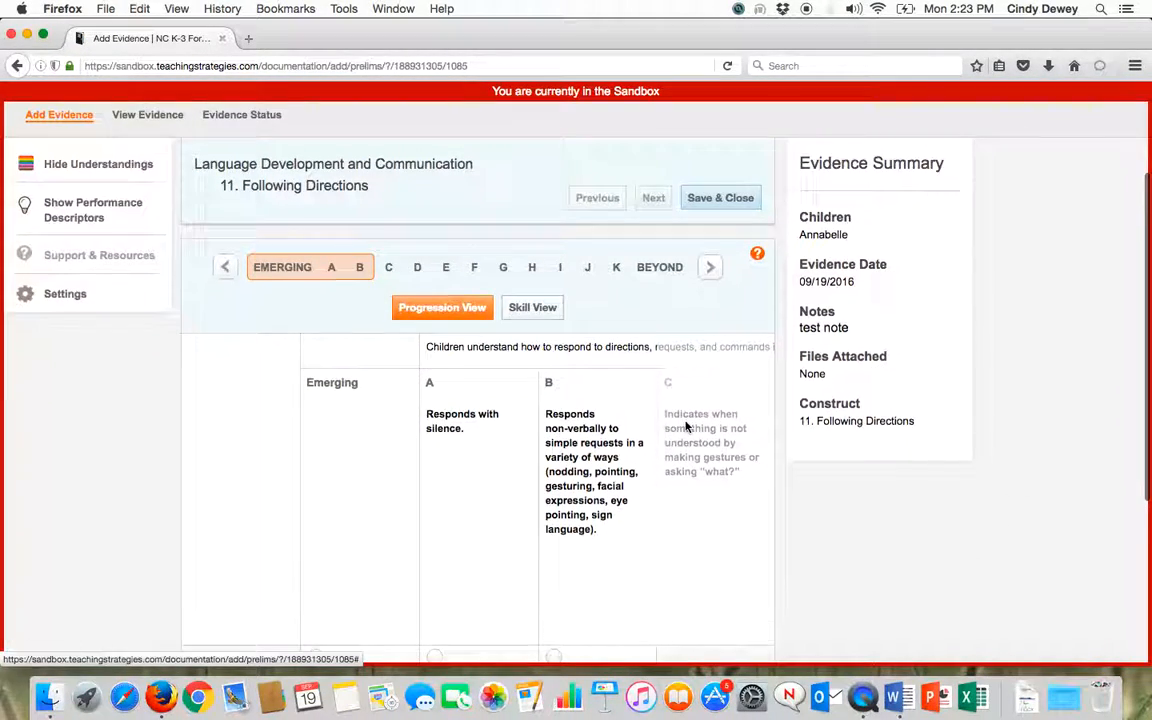
scroll(686, 428, down, 3)
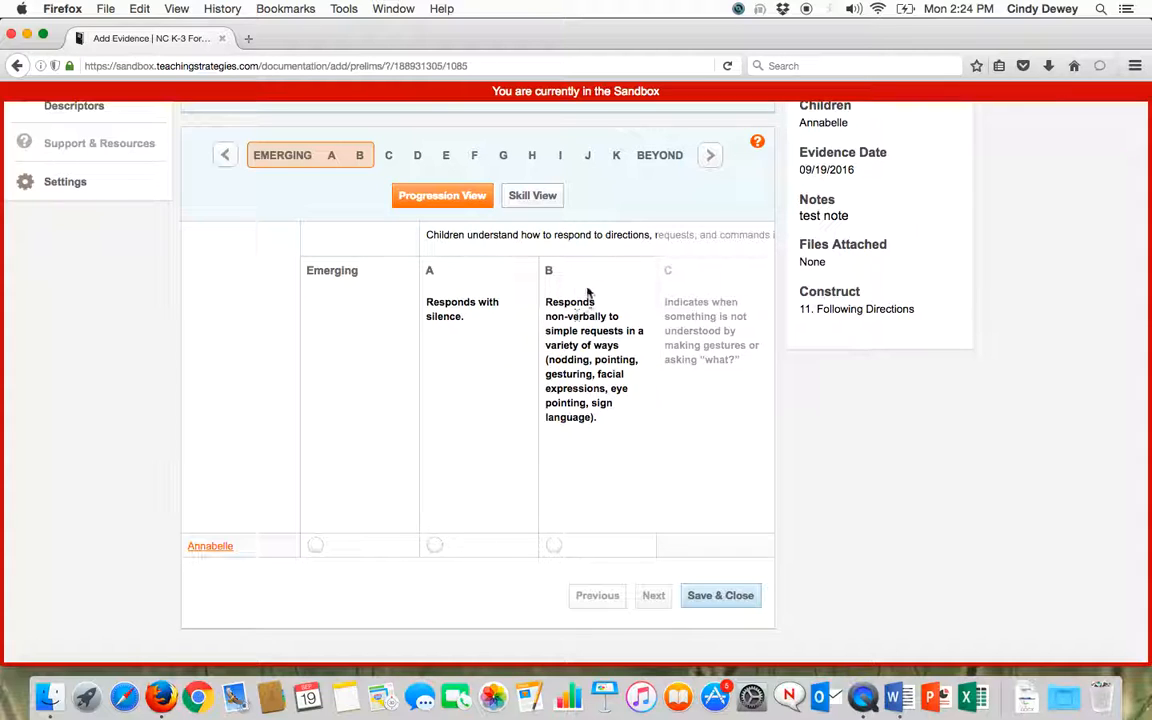
click(711, 157)
click(711, 159)
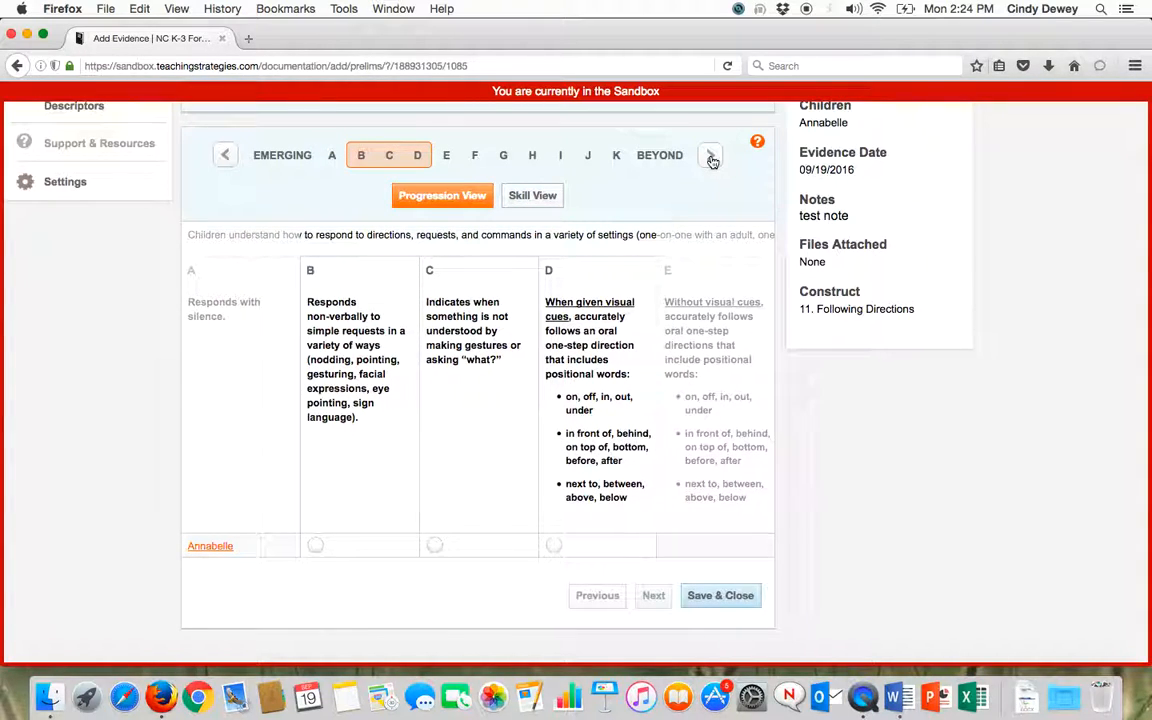
click(711, 159)
click(711, 158)
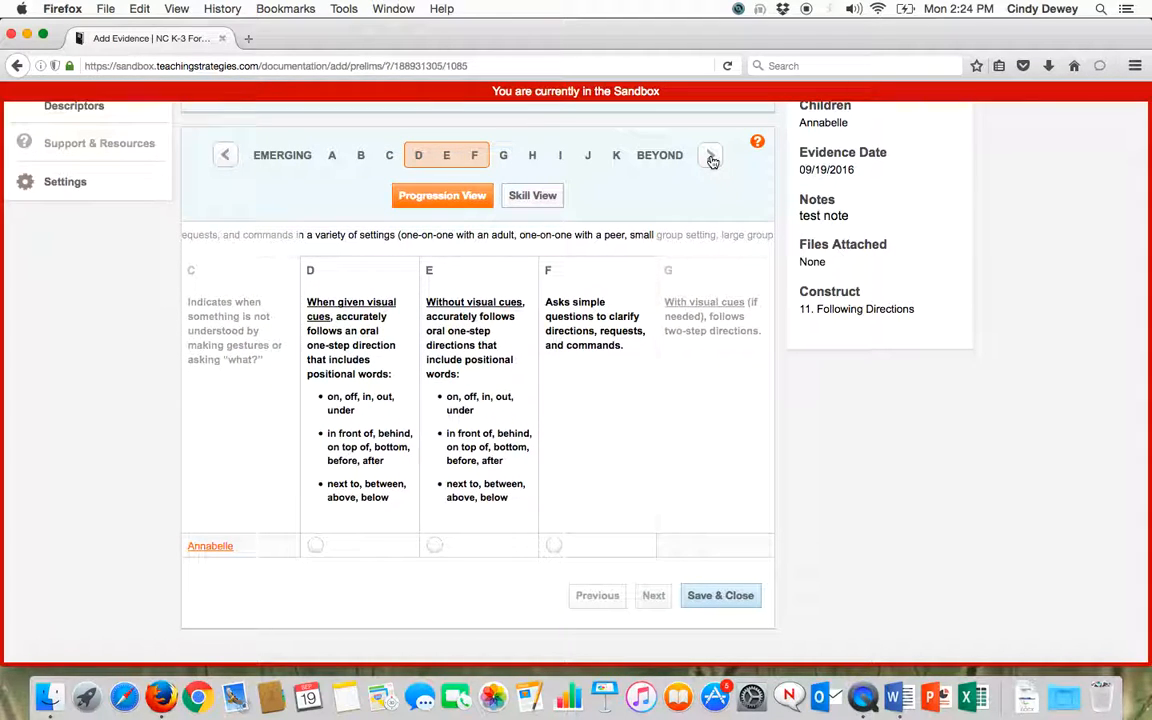
click(711, 158)
click(711, 158)
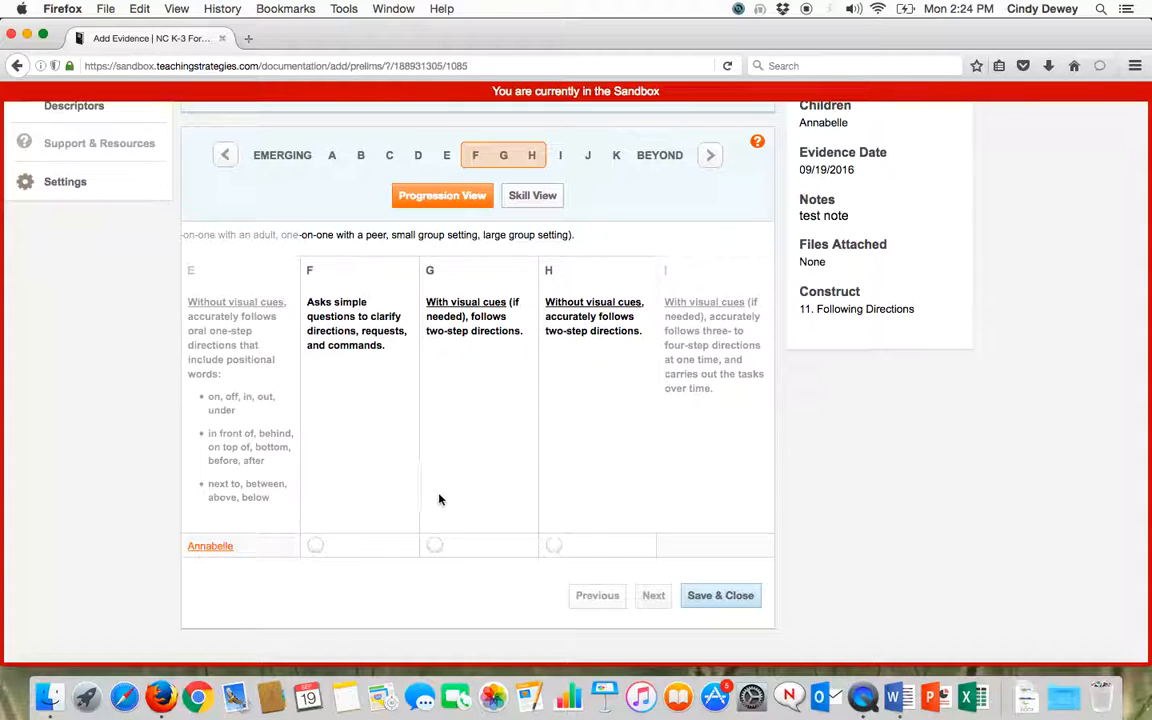
click(434, 546)
click(711, 602)
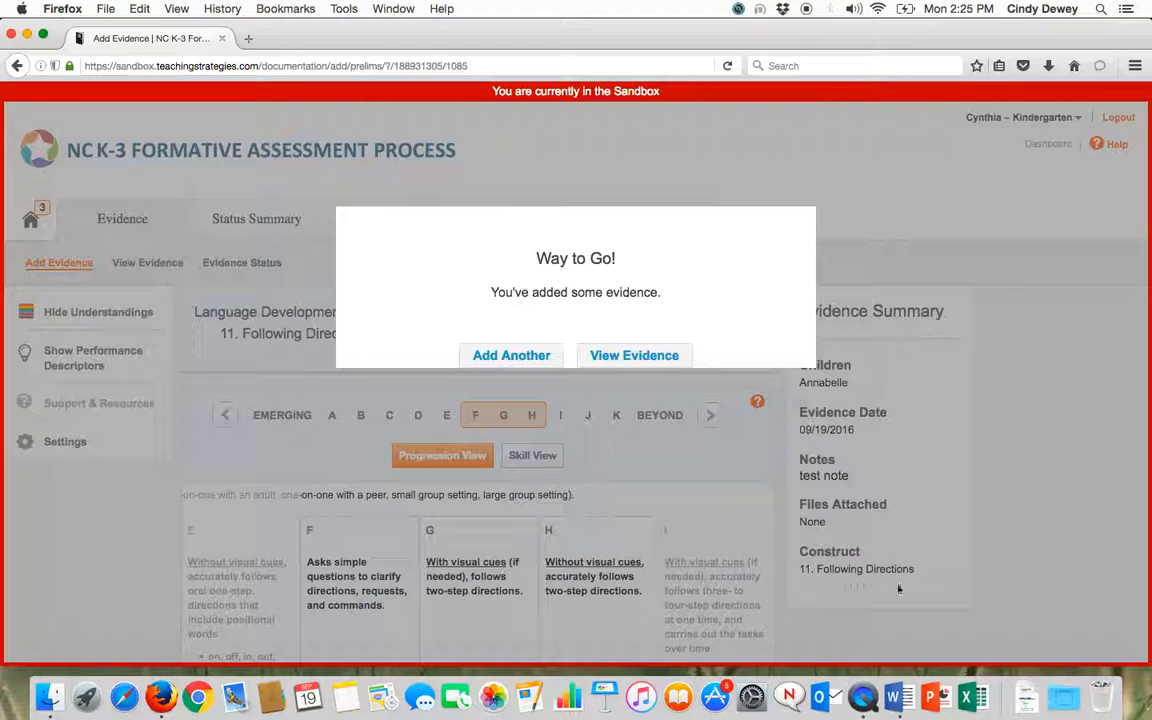
View the newly added evidence entry and review its child, date, construct rating and note
click(639, 360)
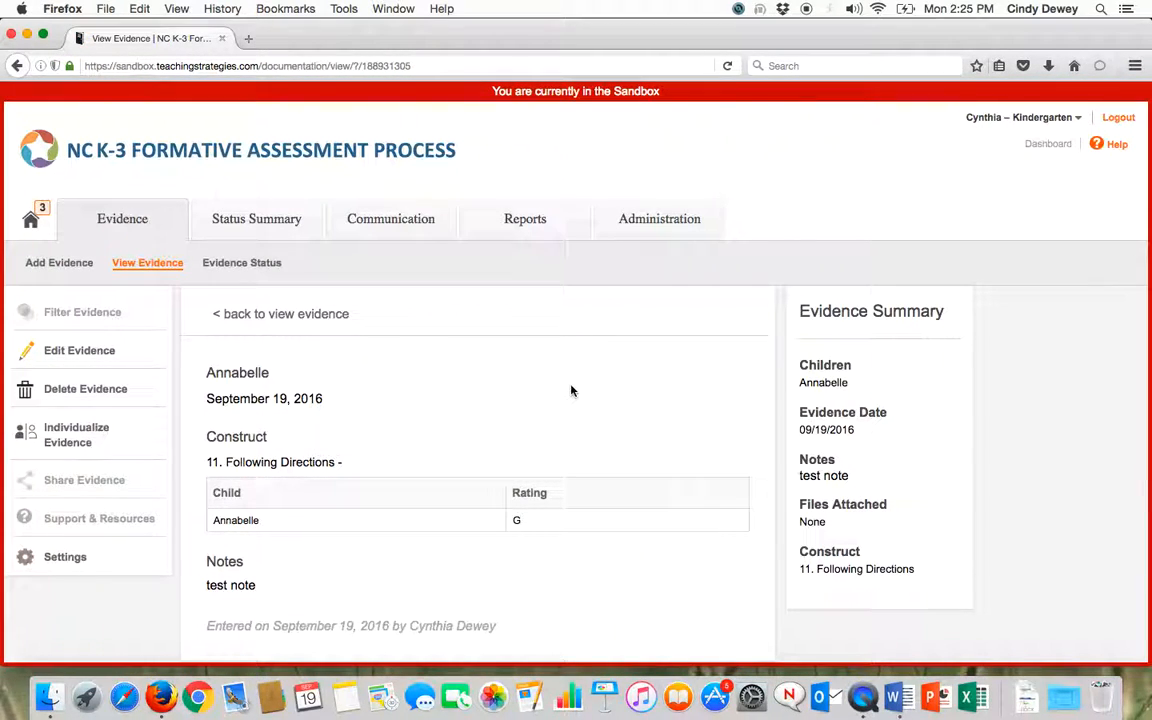
scroll(571, 391, down, 3)
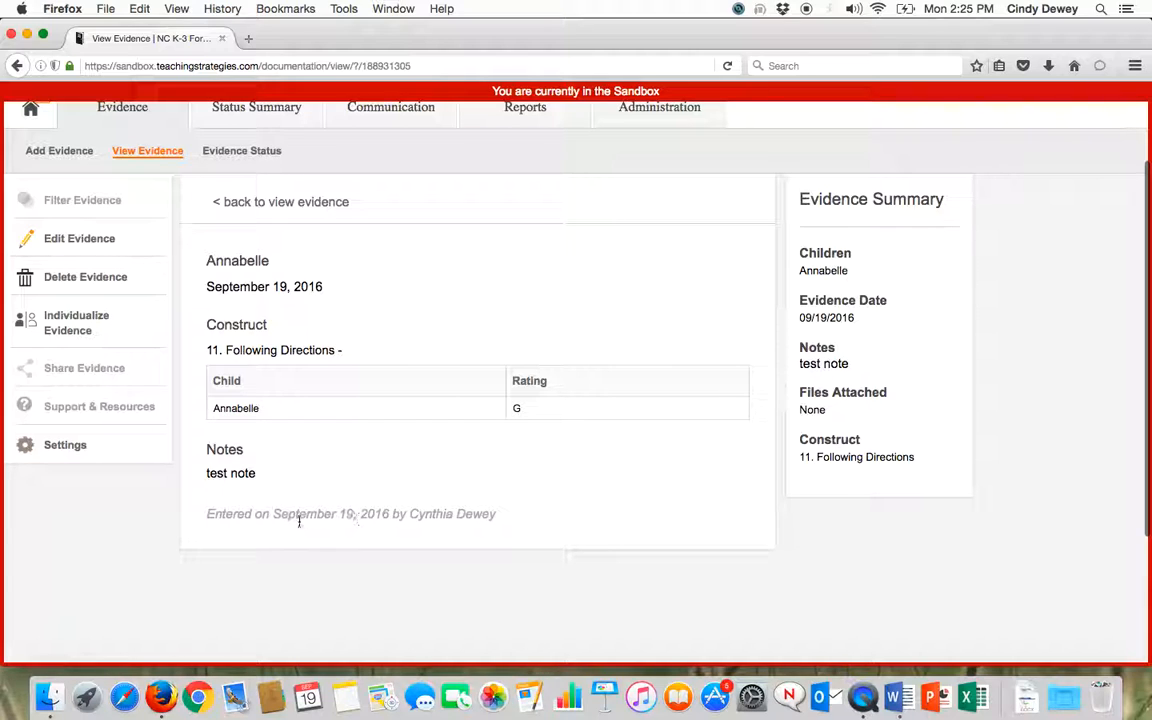
scroll(328, 460, up, 3)
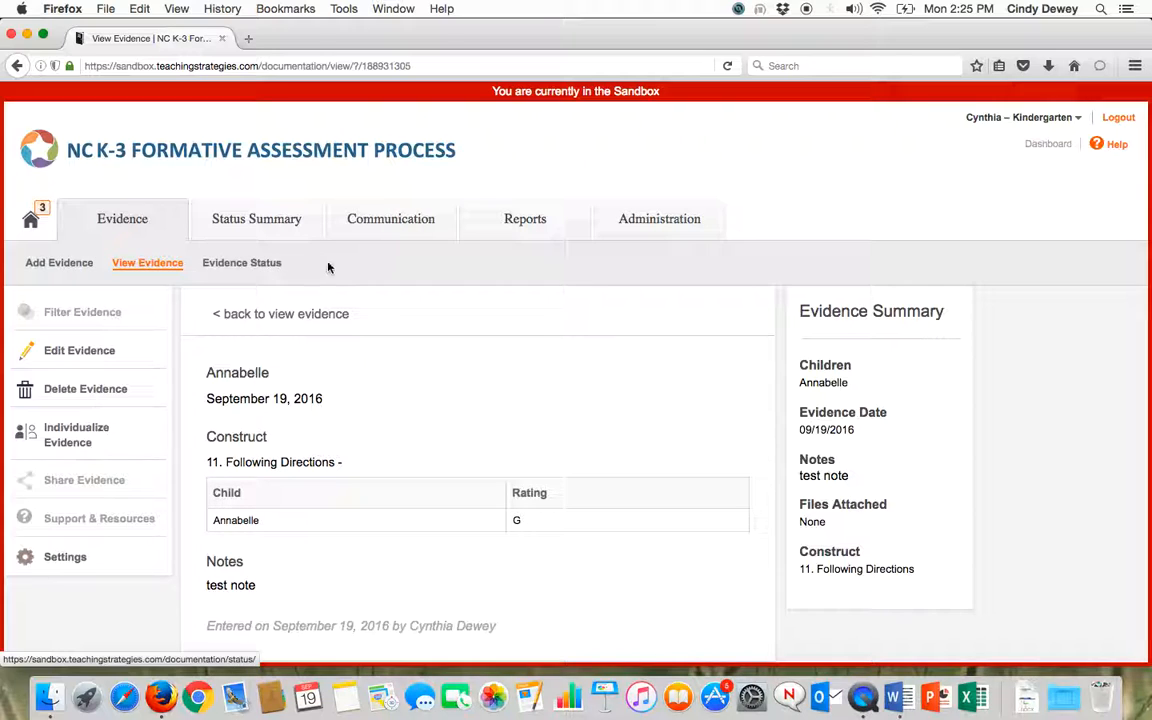
Open the Evidence Status report and examine the evidence counts under Language Development and Communication
click(503, 221)
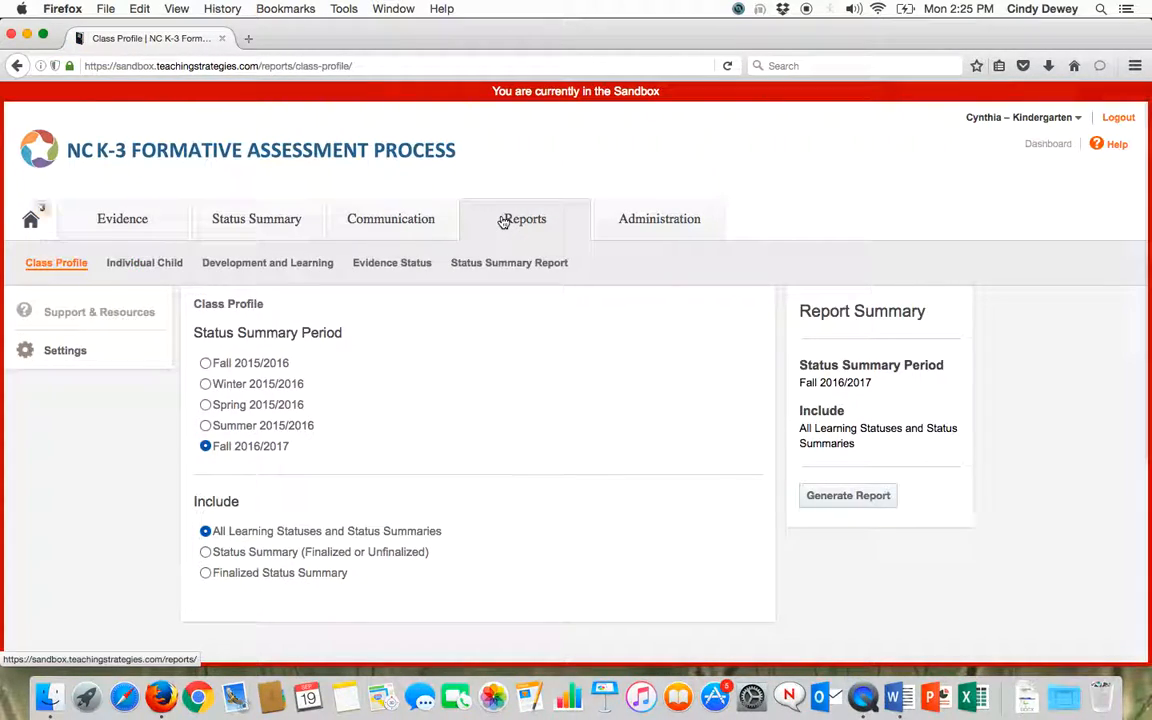
click(391, 265)
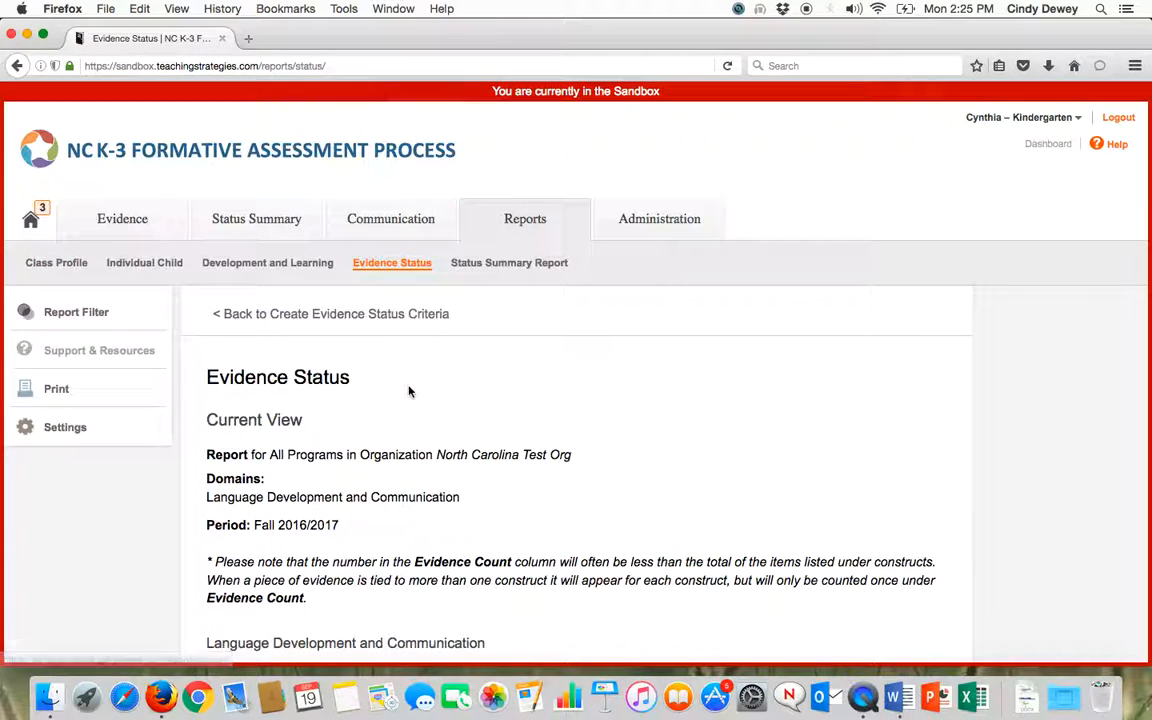
scroll(409, 391, down, 5)
scroll(409, 391, down, 1)
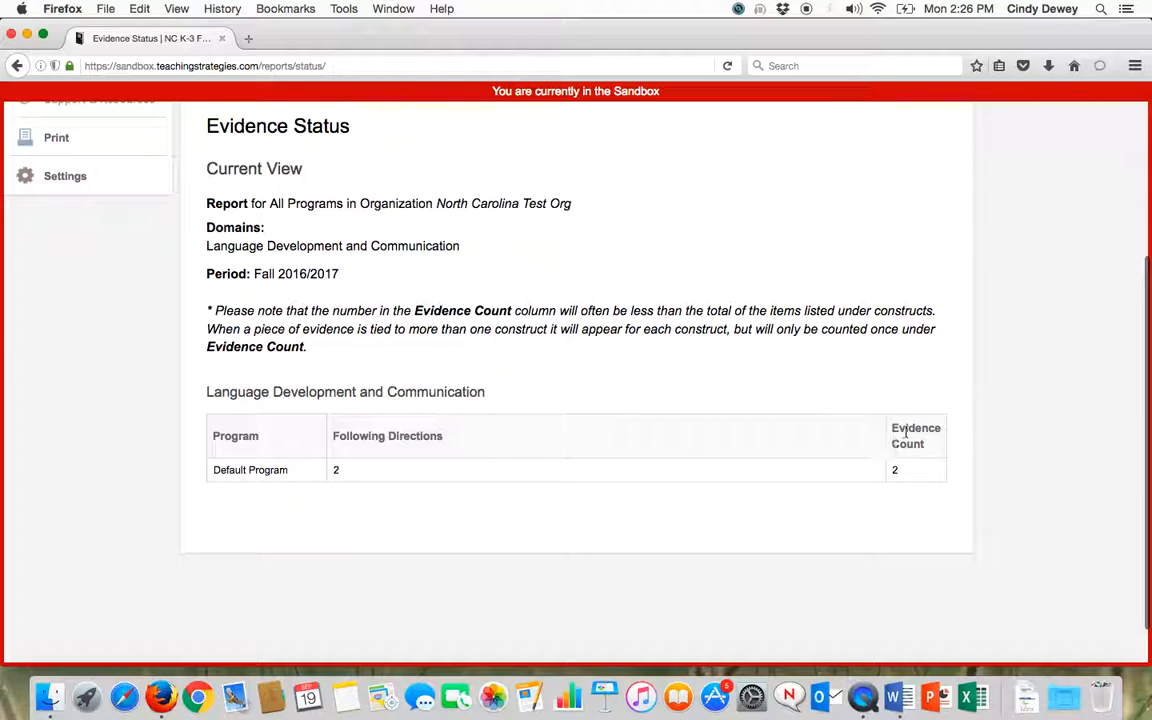
scroll(782, 420, up, 5)
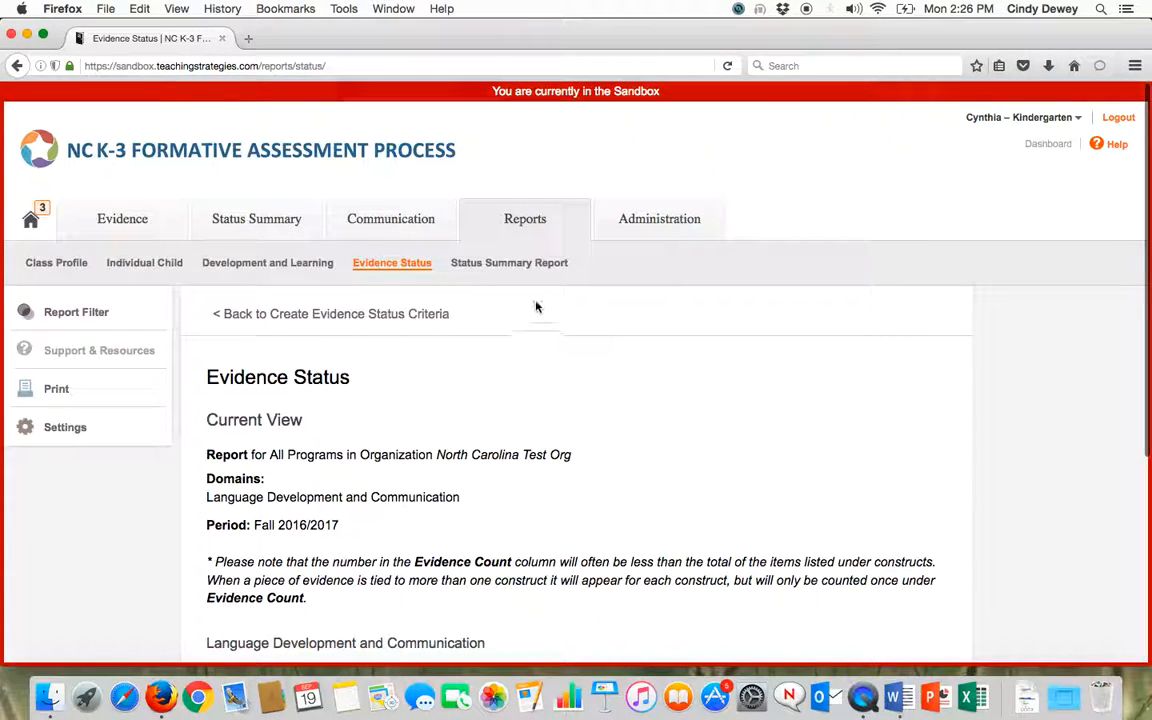
Open the Individual Child report criteria, and exit the Sandbox to return to the regular home page
click(135, 266)
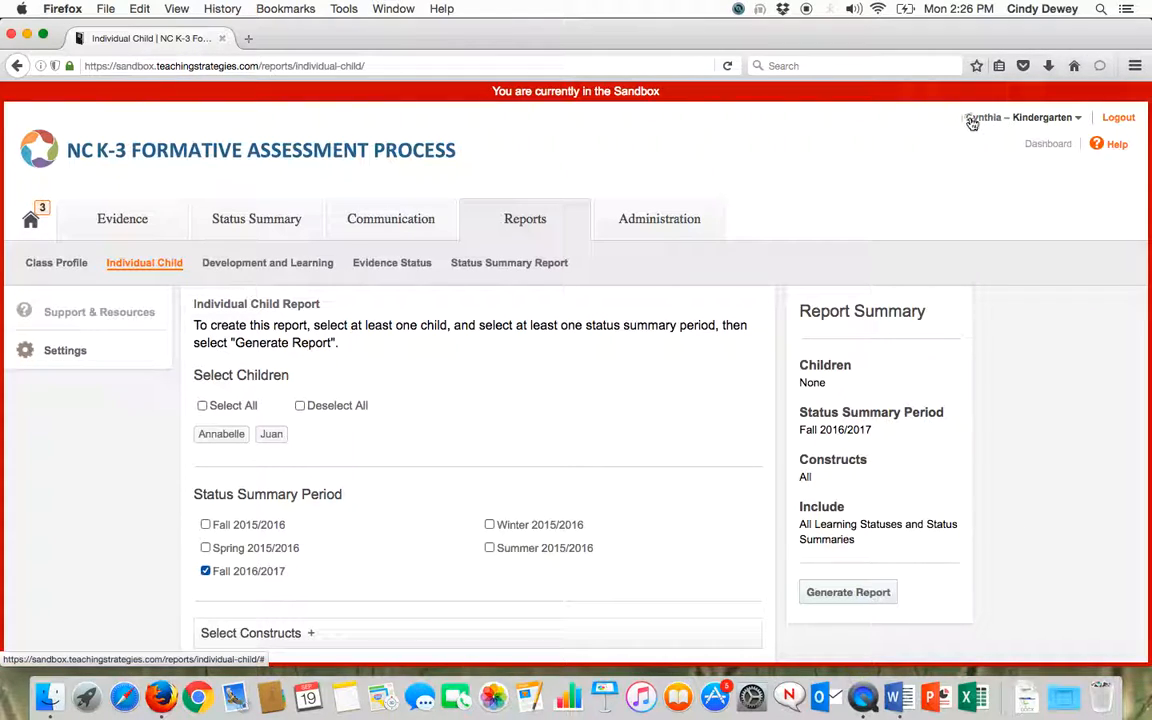
click(1080, 119)
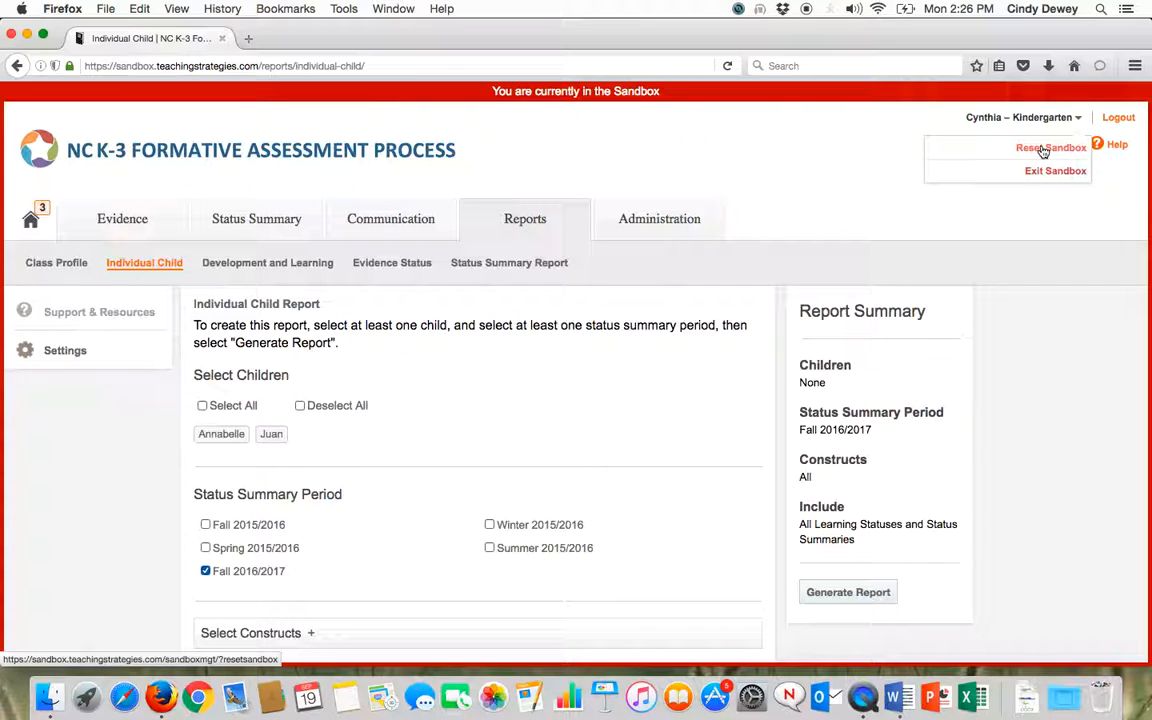
click(1054, 173)
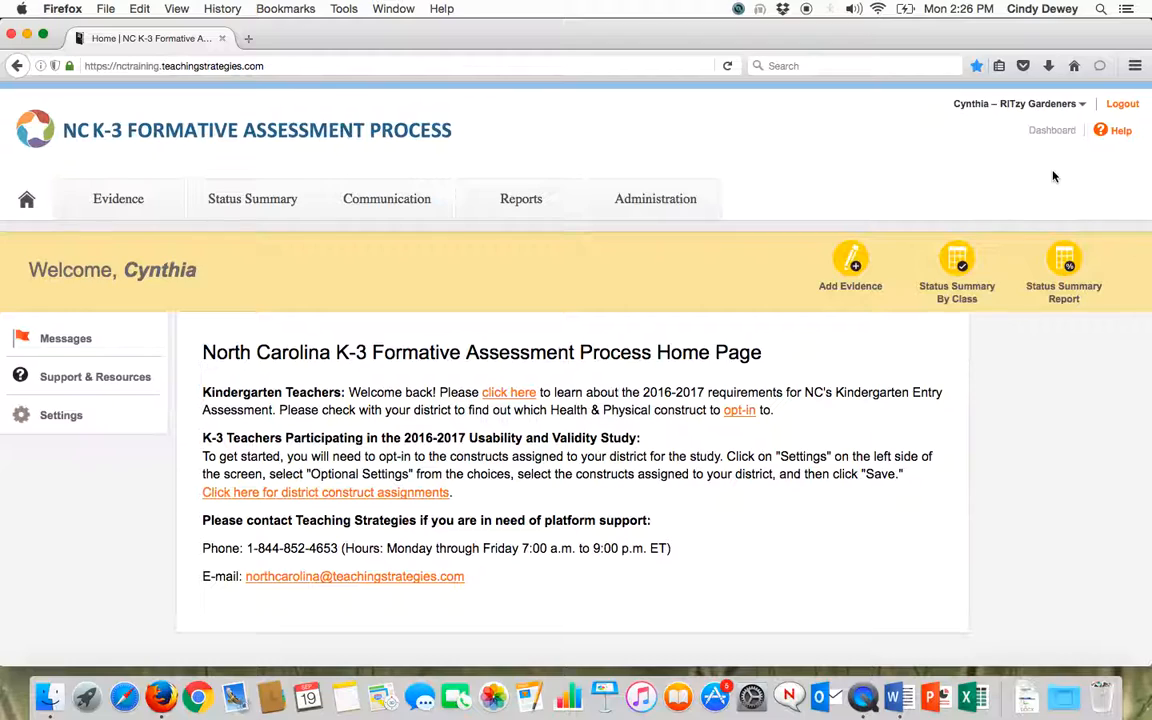